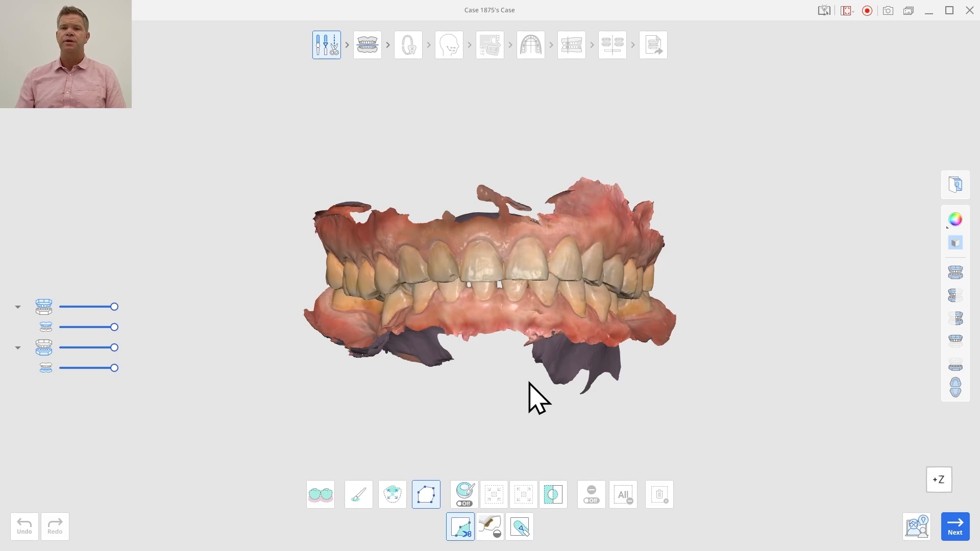
Inspect the occluded upper and lower scans from the front and from the patient's right side
right_click_drag(649, 385, 514, 309)
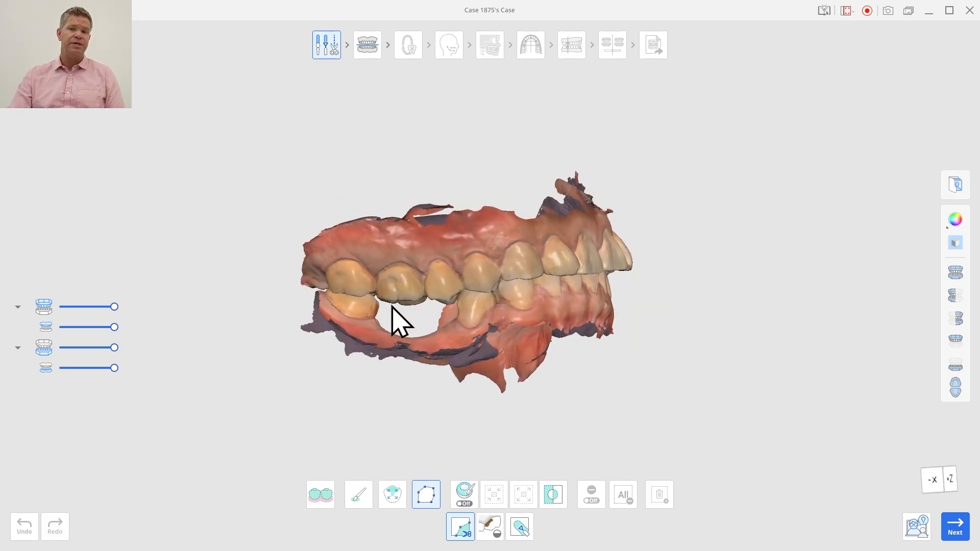
right_click_drag(408, 322, 431, 321)
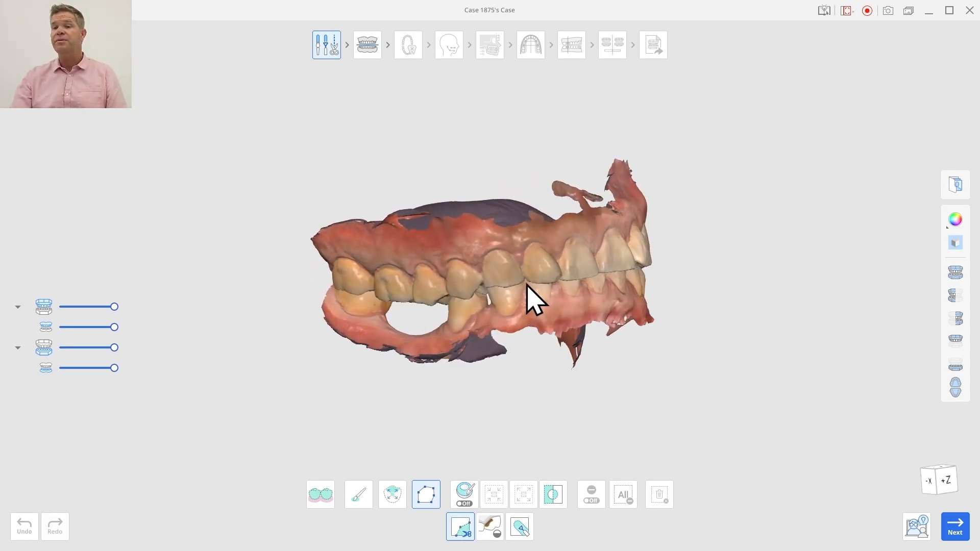
right_click_drag(527, 293, 361, 324)
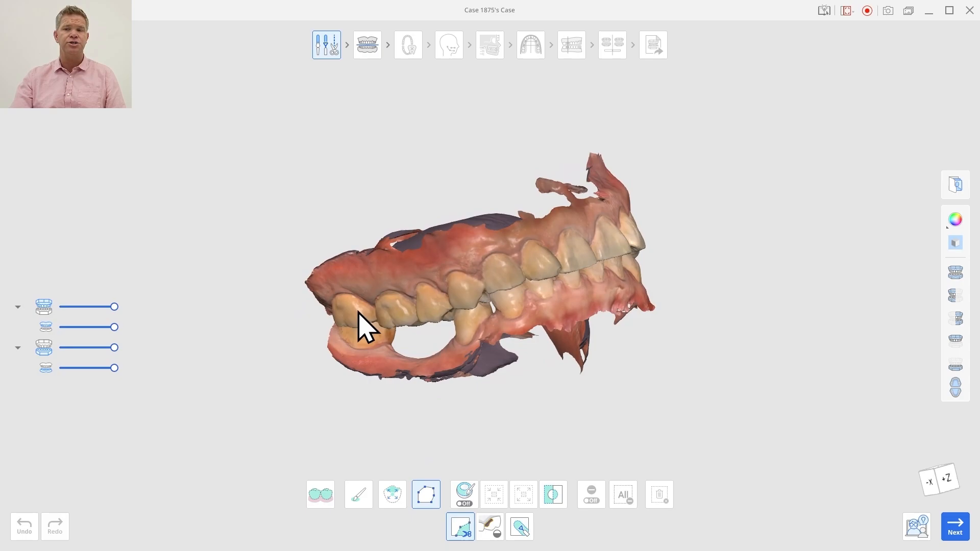
right_click_drag(561, 314, 418, 333)
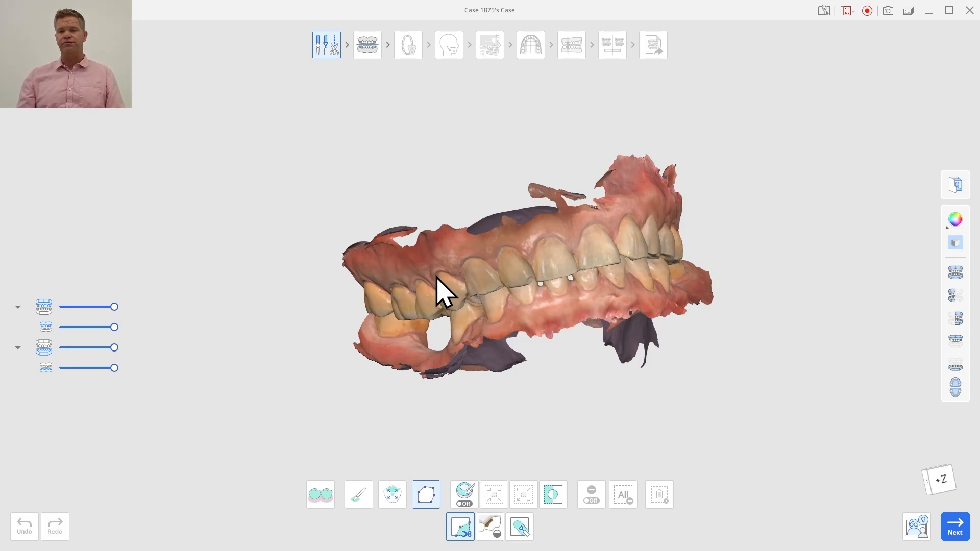
right_click_drag(459, 350, 468, 310)
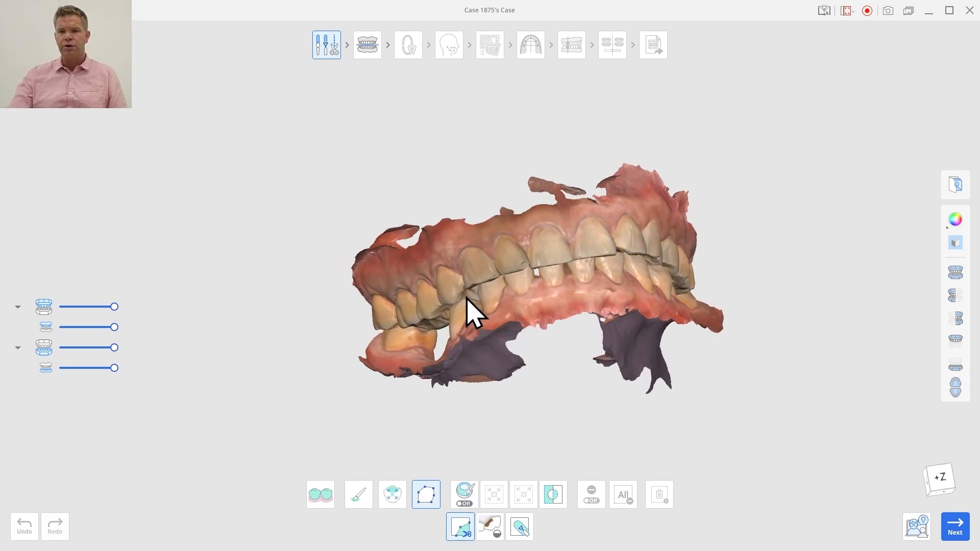
right_click_drag(724, 303, 719, 352)
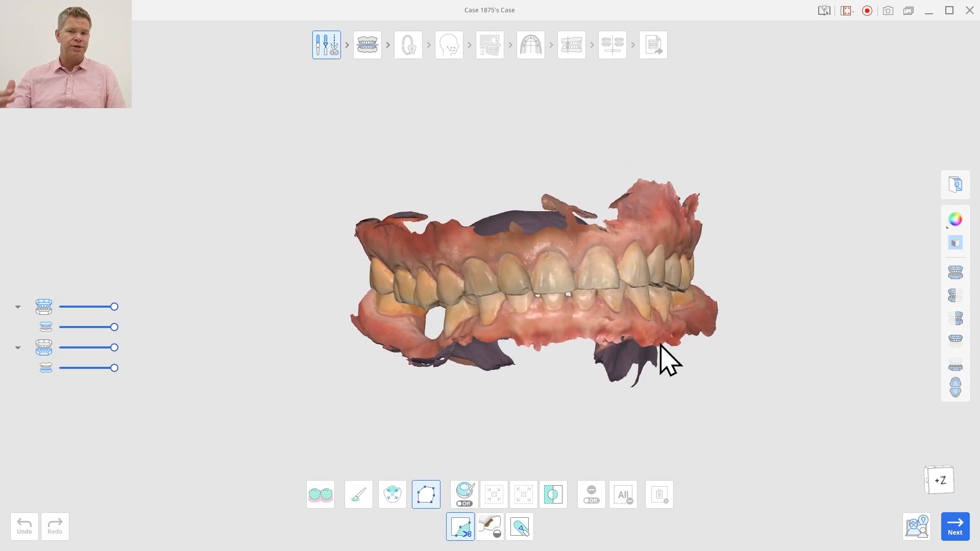
mouse_move(449, 302)
right_mouse_down()
mouse_move(465, 317)
mouse_move(592, 312)
mouse_move(464, 311)
right_mouse_up()
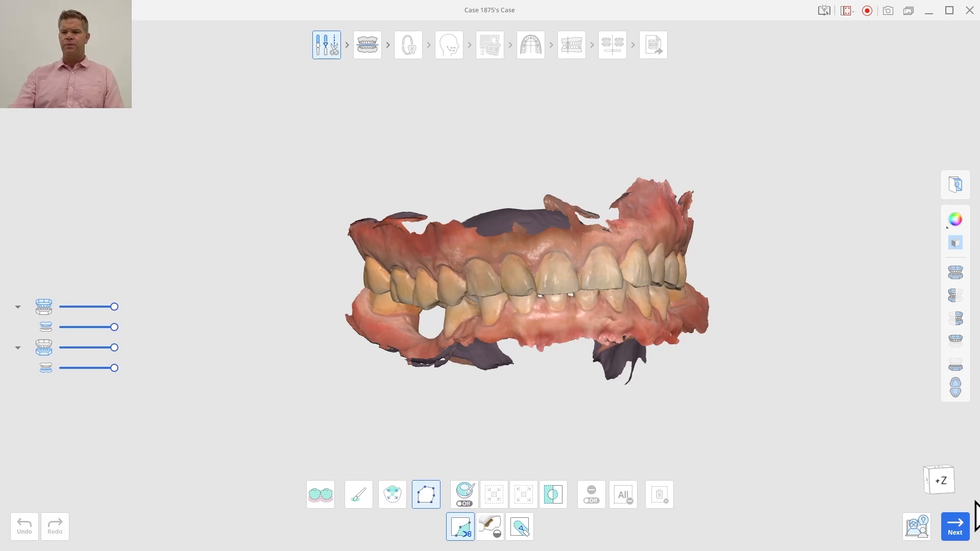
Advance to the occlusal plane alignment and define the plane with points on both lower first premolars and both last lower molars
left_click(954, 525)
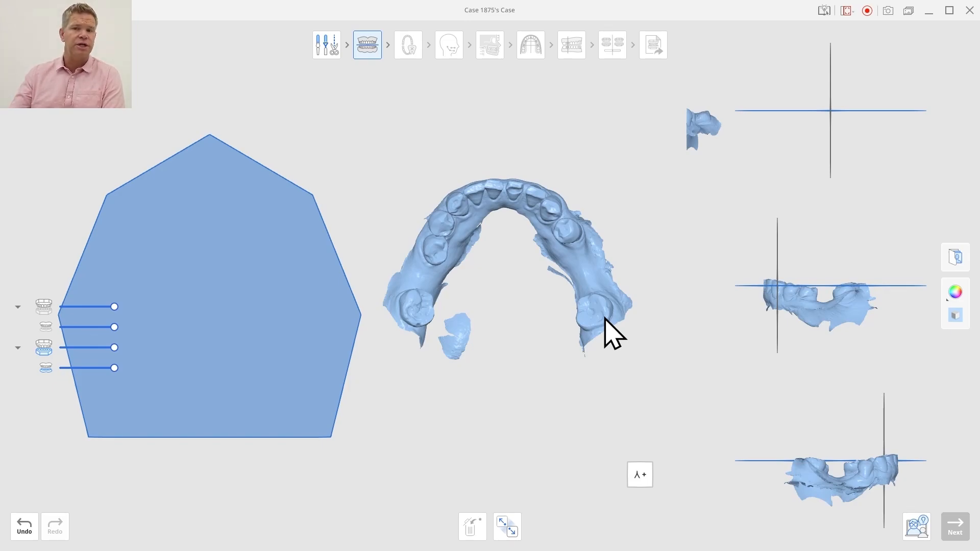
left_click(440, 223)
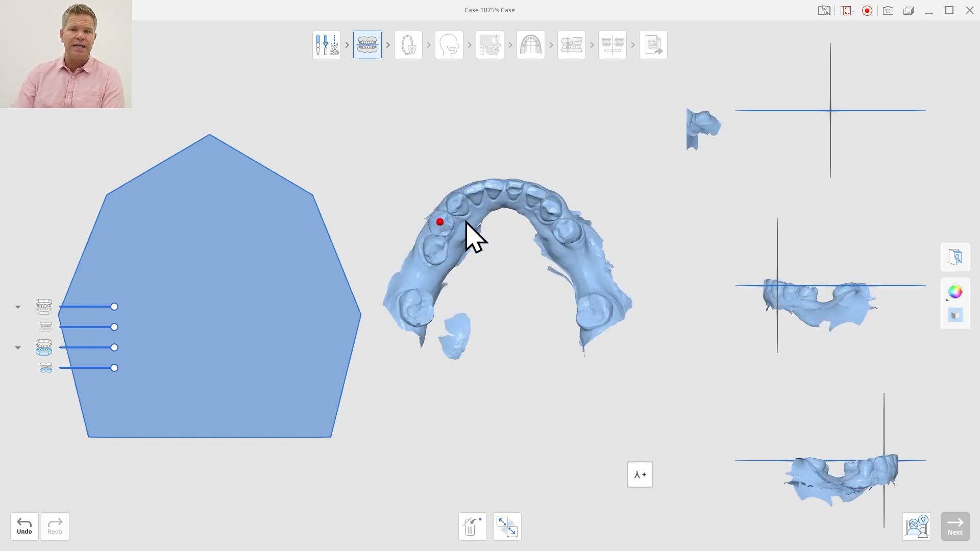
left_click(570, 233)
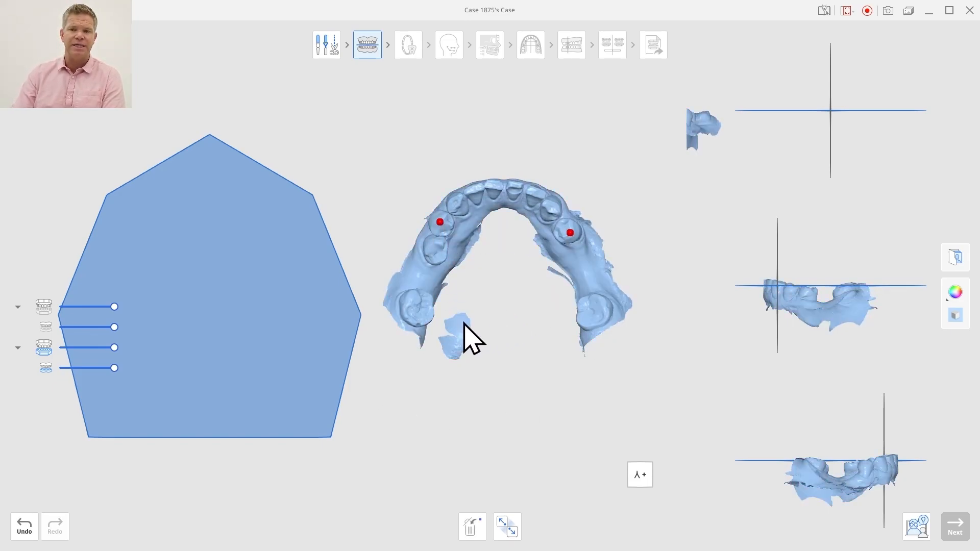
left_click(410, 297)
left_click(595, 304)
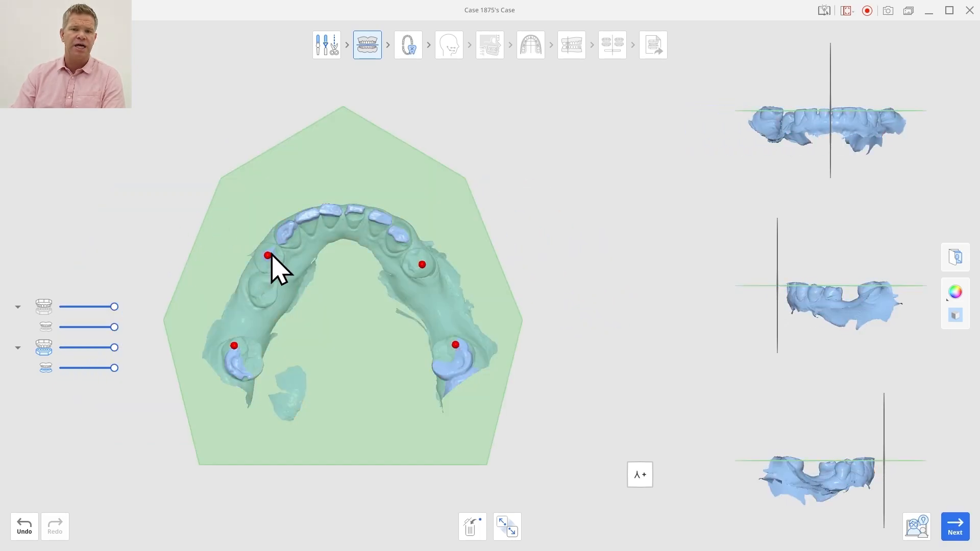
left_click(455, 345)
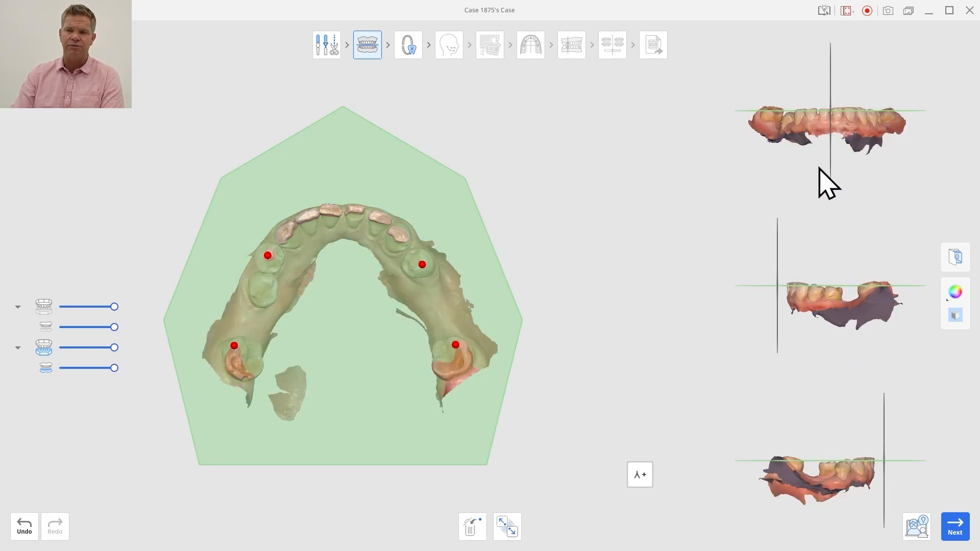
Check the upper arch against the occlusal plane, together with the lower arch and alone, and return to showing only the lower arch
left_click(45, 305)
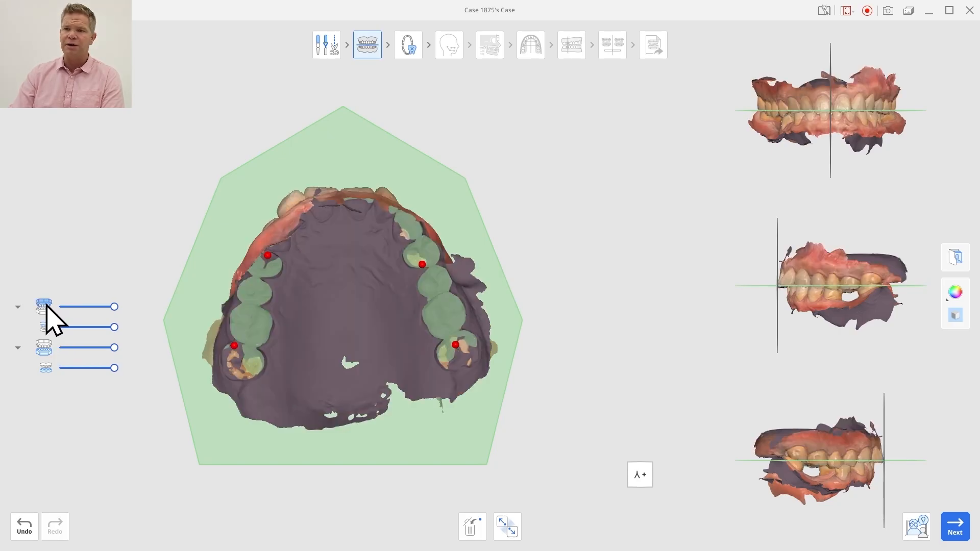
left_click(44, 348)
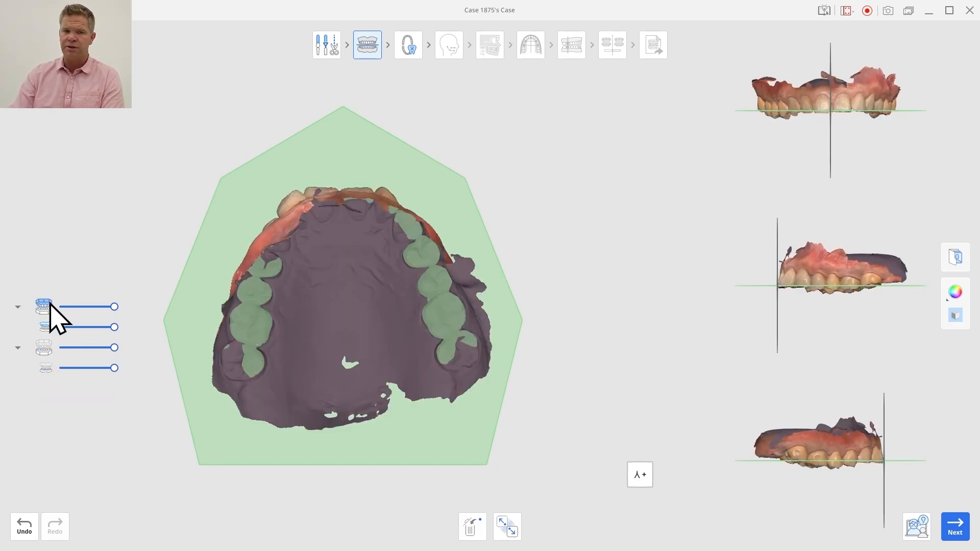
left_click(45, 306)
left_click(44, 349)
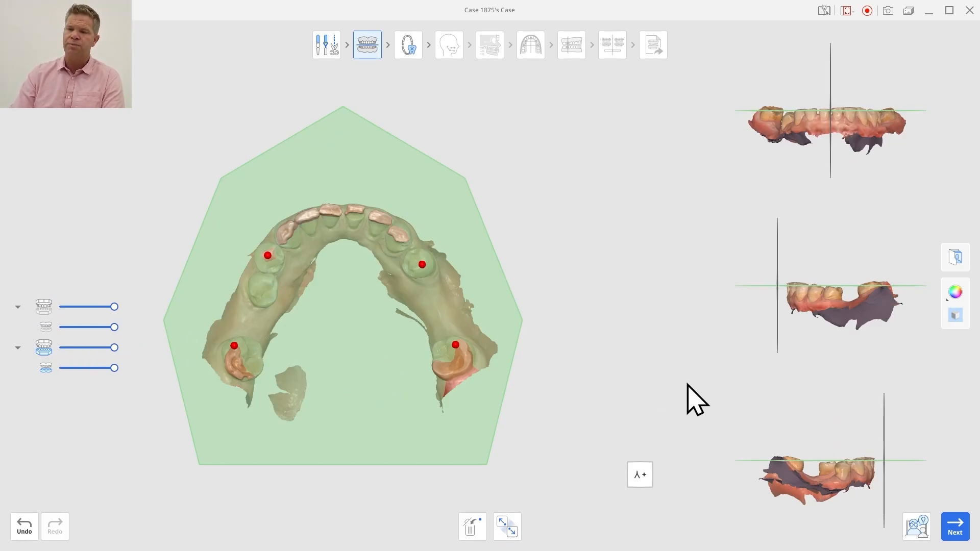
Try tilting the lower arch relative to the occlusal plane in a side view, and undo the tilt
left_click(954, 292)
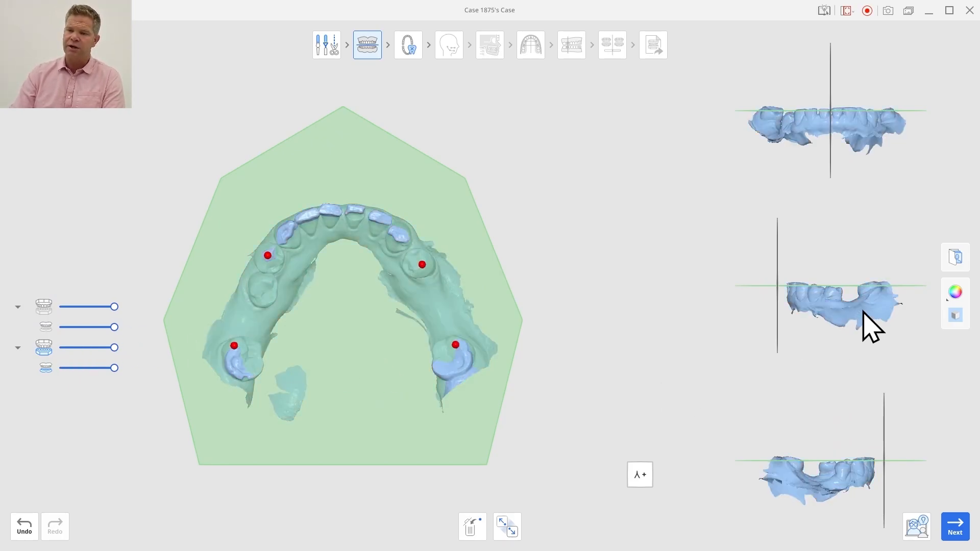
mouse_move(863, 311)
right_mouse_down()
mouse_move(871, 323)
mouse_move(874, 313)
mouse_move(849, 291)
mouse_move(844, 344)
mouse_move(847, 307)
right_mouse_up()
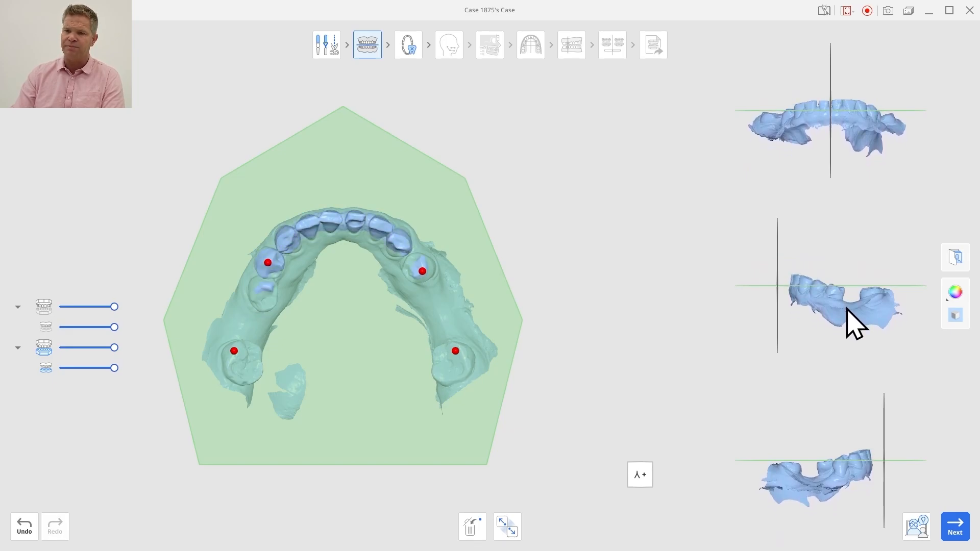
left_click(21, 533)
left_click(20, 540)
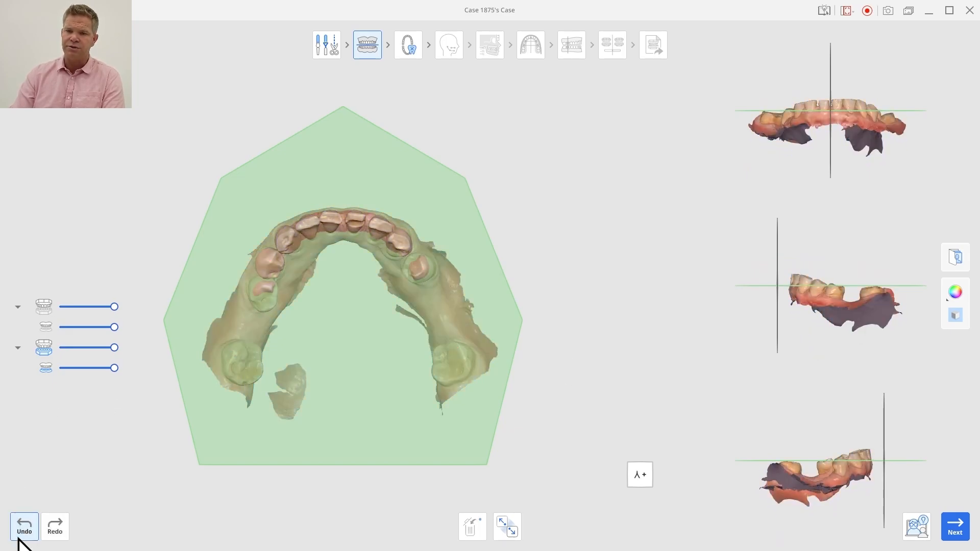
left_click(21, 540)
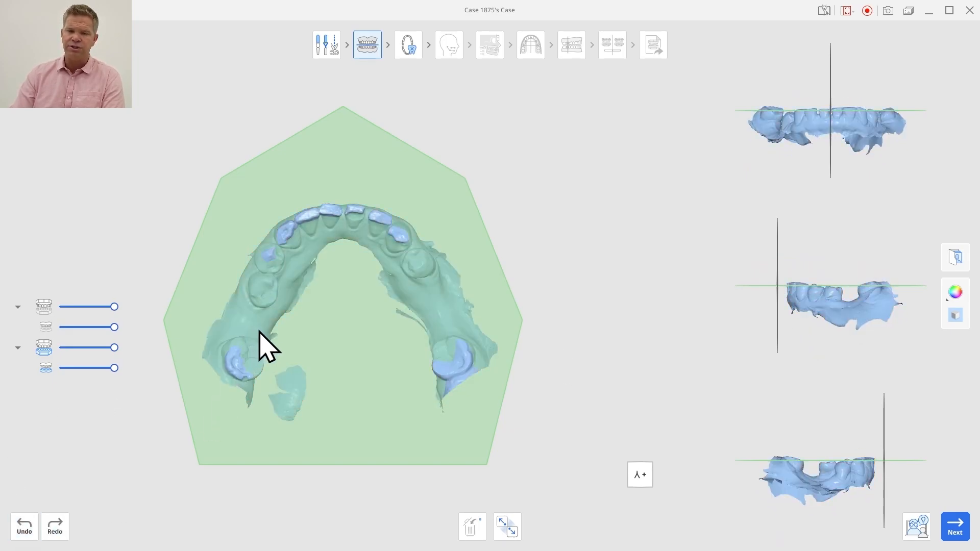
Advance to tooth segmentation and redo the selection of tooth 14 so that it covers only that crown, without the tooth behind it
left_click(954, 528)
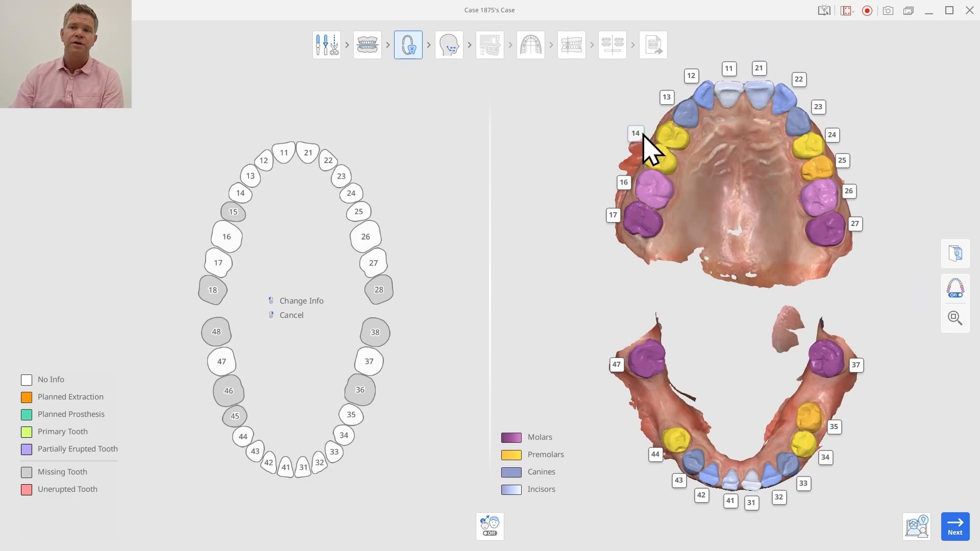
left_click(646, 149)
left_click(600, 199)
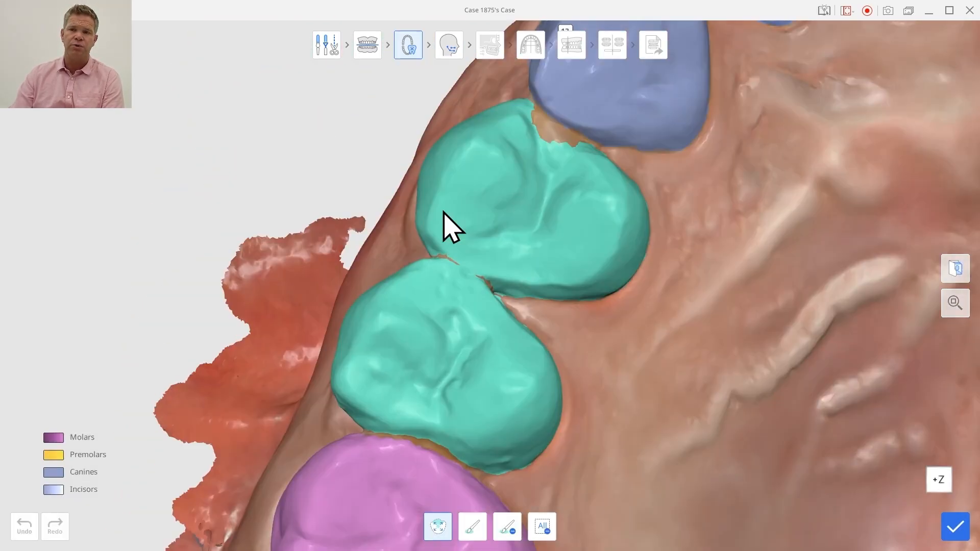
left_click(550, 530)
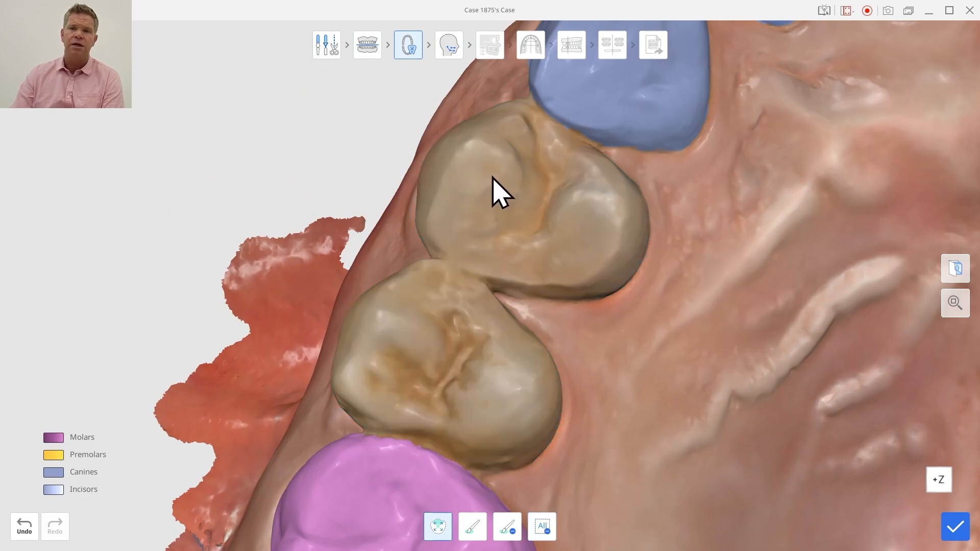
left_click(493, 184)
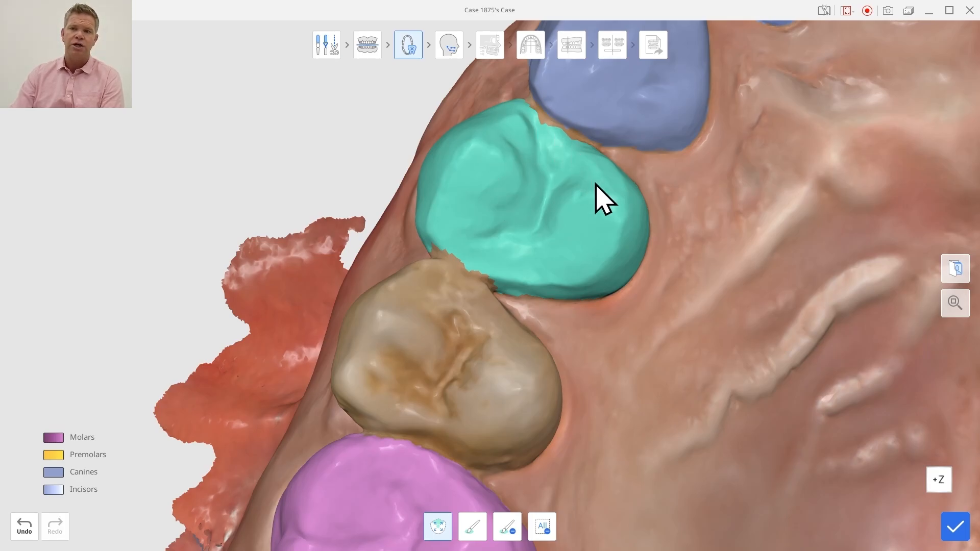
mouse_move(611, 244)
right_mouse_down()
mouse_move(476, 175)
mouse_move(718, 267)
mouse_move(814, 354)
mouse_move(525, 279)
mouse_move(540, 293)
mouse_move(610, 258)
right_mouse_up()
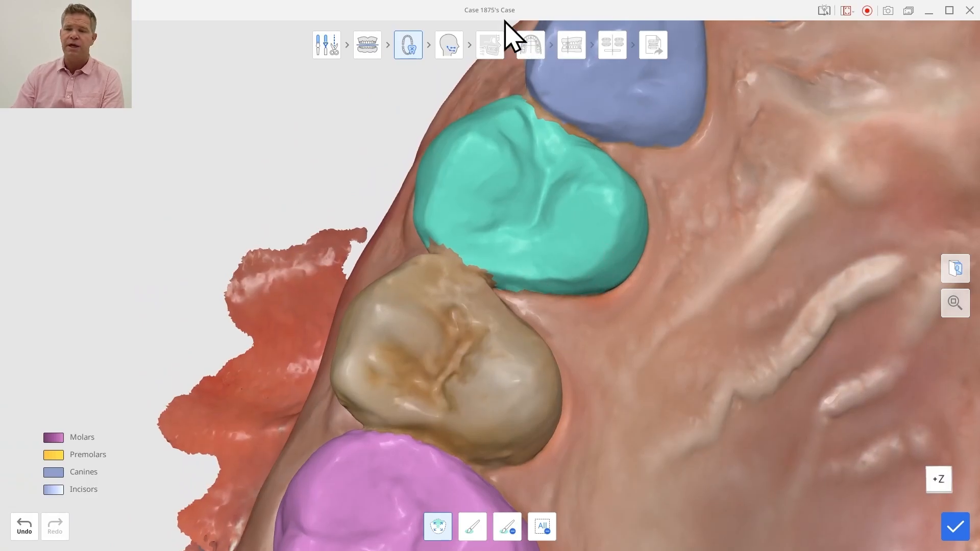
left_click(959, 528)
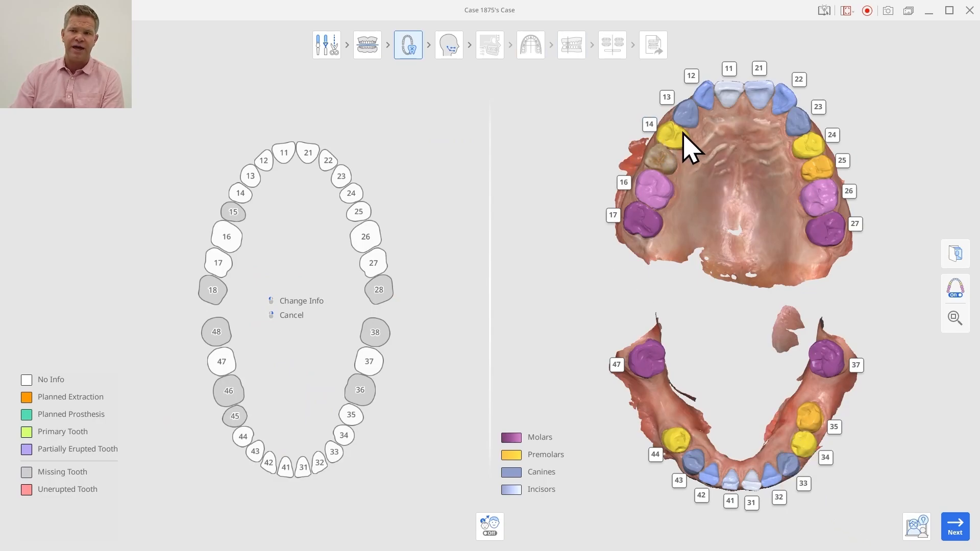
Find missing tooth 15 on the scan by selecting the unassigned crown between teeth 14 and 16, and apply it
right_click(233, 214)
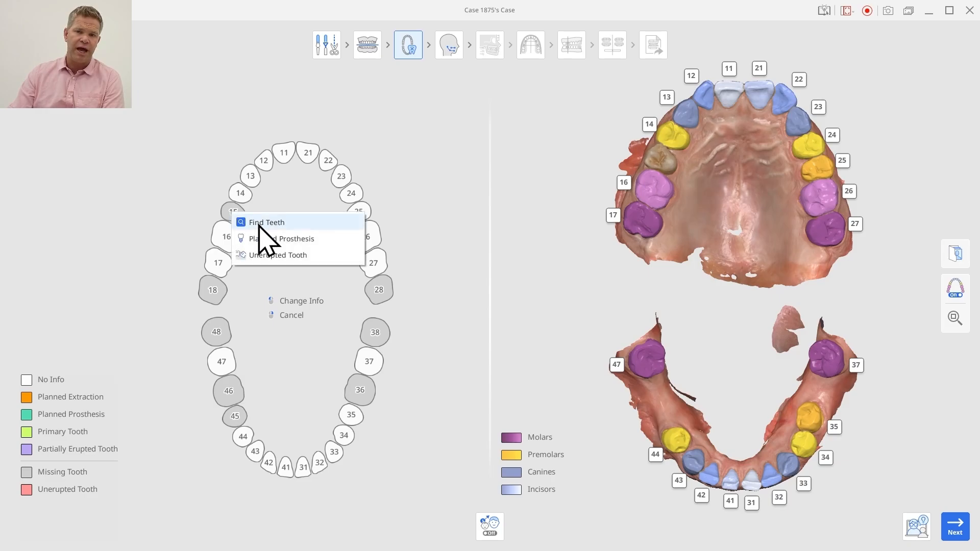
left_click(250, 223)
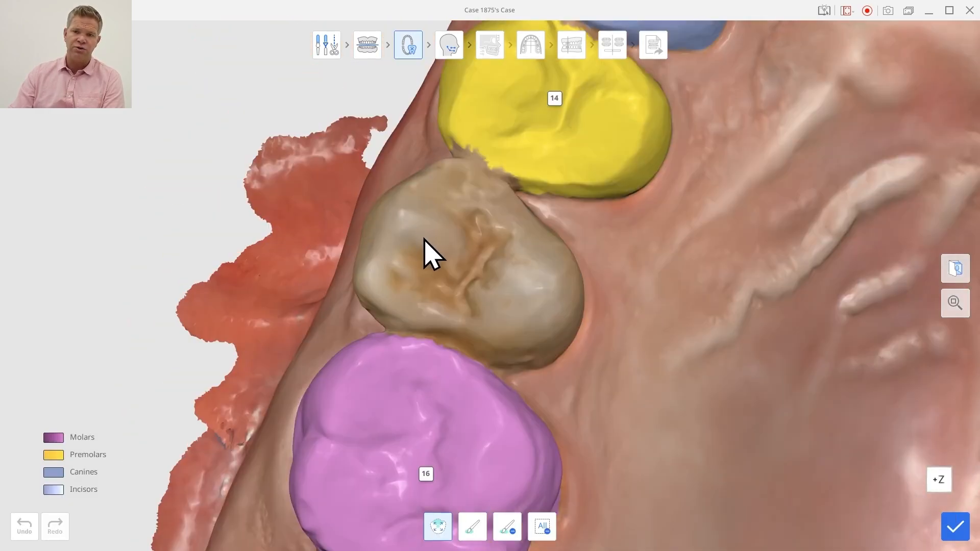
left_click(411, 239)
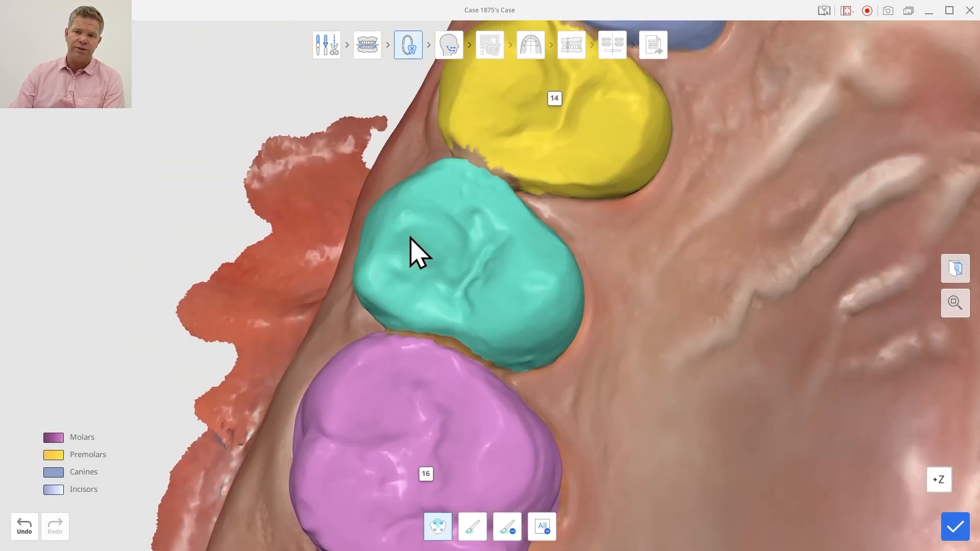
mouse_move(527, 356)
right_mouse_down()
mouse_move(437, 263)
mouse_move(606, 343)
mouse_move(586, 356)
right_mouse_up()
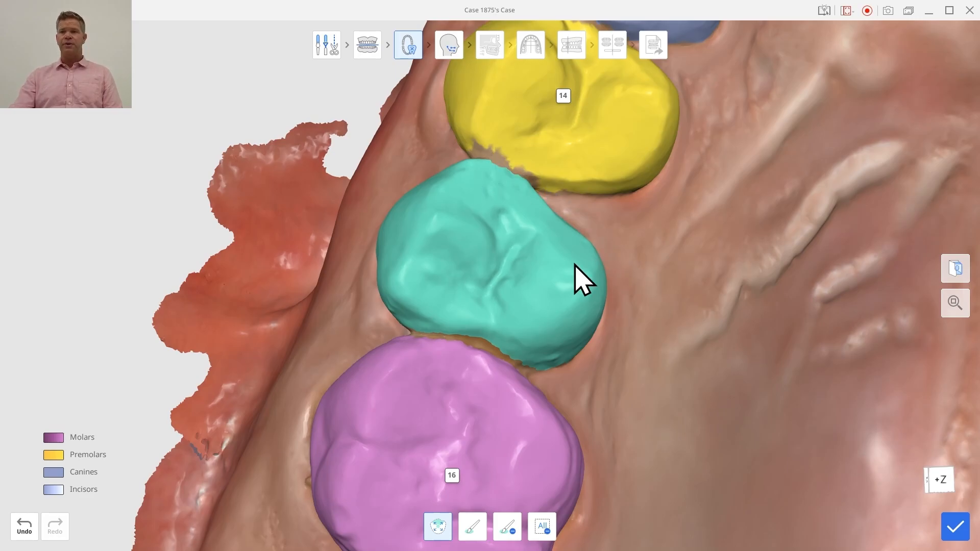
left_click(963, 531)
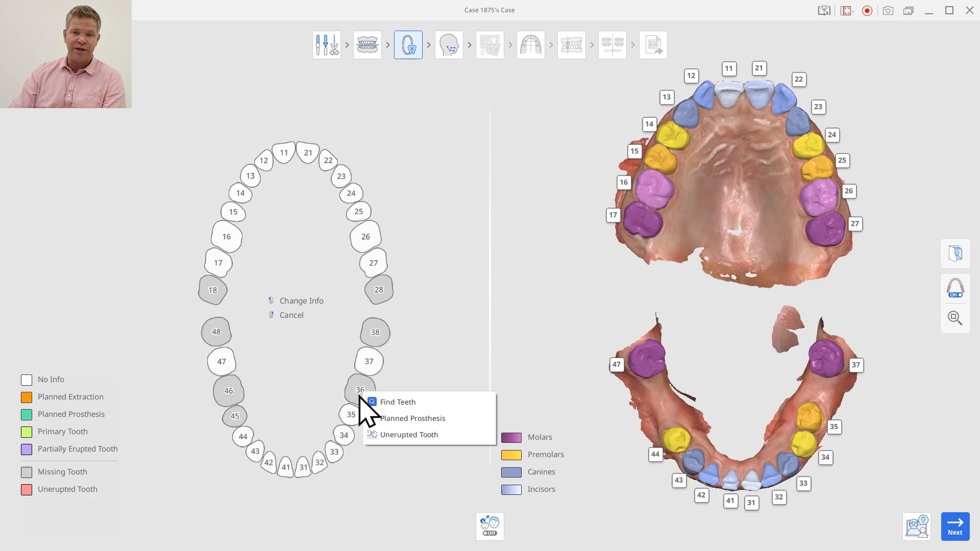
Mark missing teeth 36, 46 and 45 as planned prostheses and continue to the cephalometric tracing stage
left_click(401, 420)
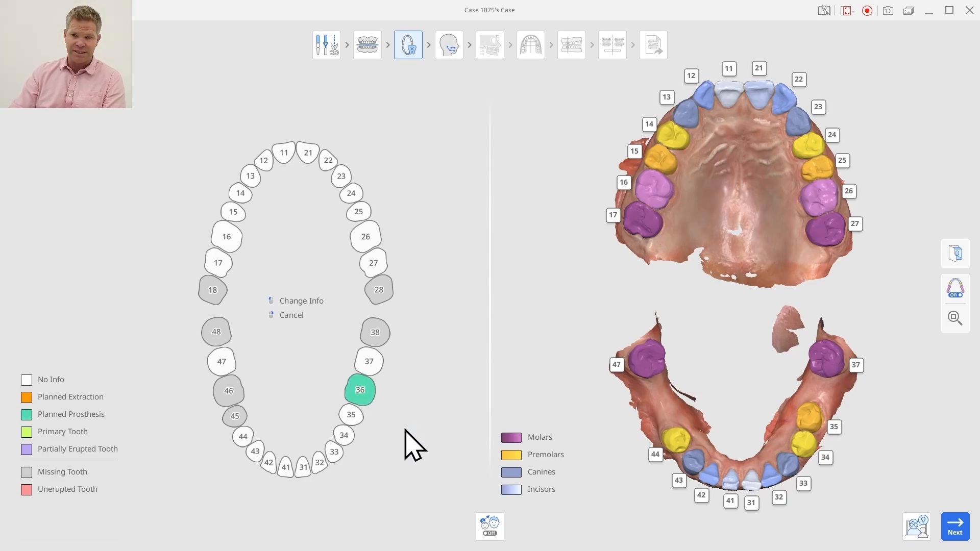
left_click(234, 393)
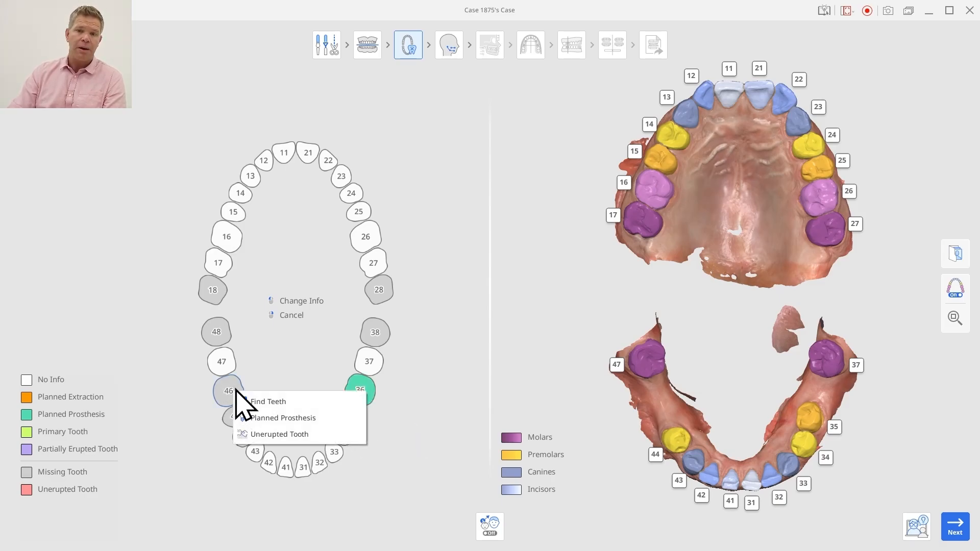
left_click(260, 418)
left_click(238, 416)
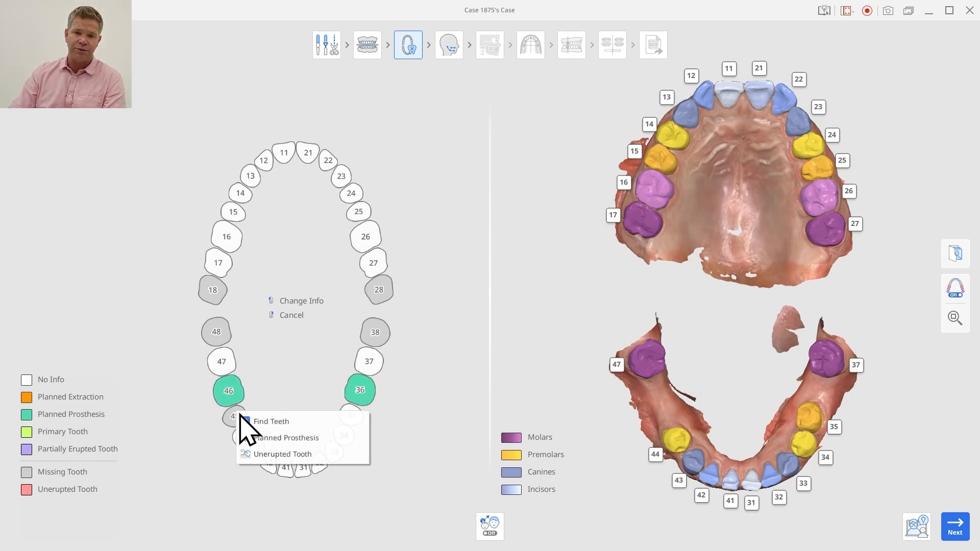
left_click(261, 437)
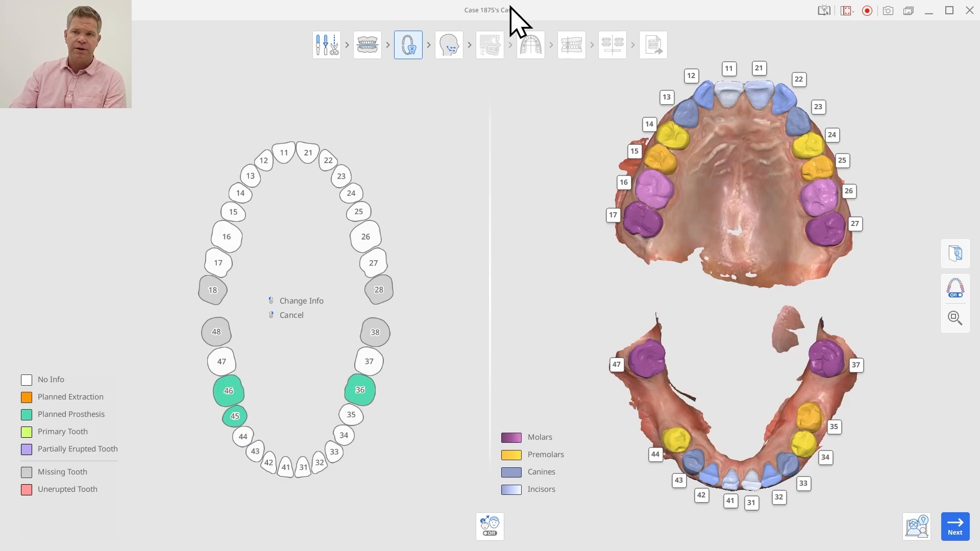
left_click(955, 527)
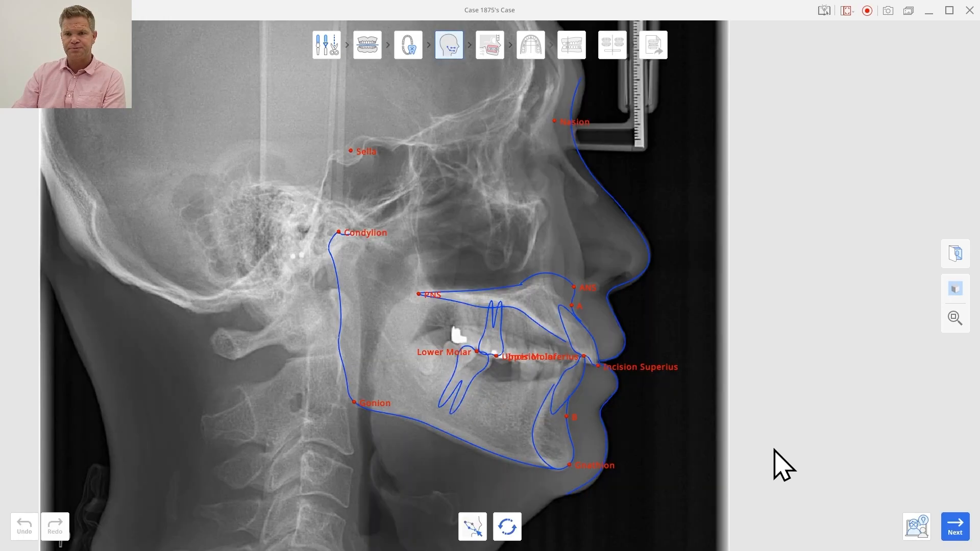
Superimpose the scans on the lateral cephalogram by marking the matching upper incisor tip and molar points on both images
left_click(952, 531)
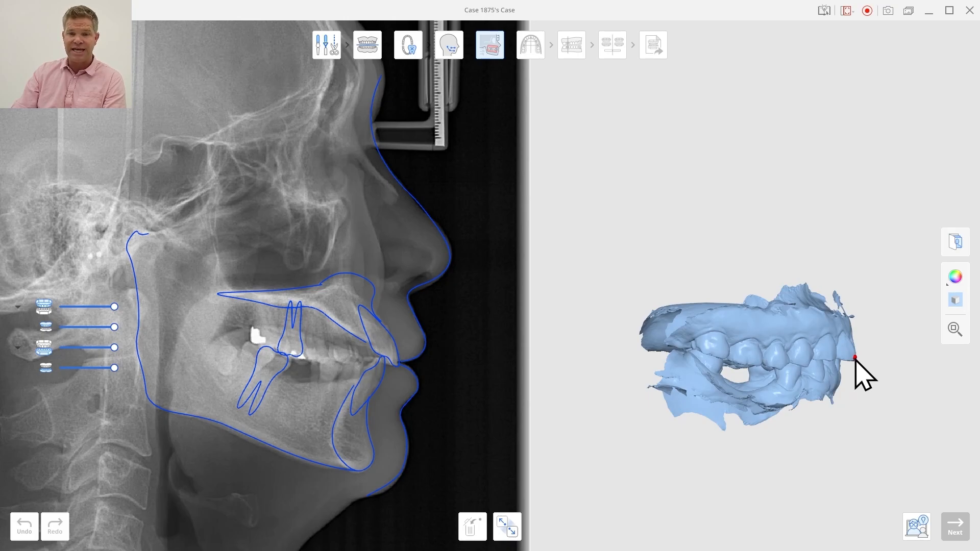
left_click(855, 358)
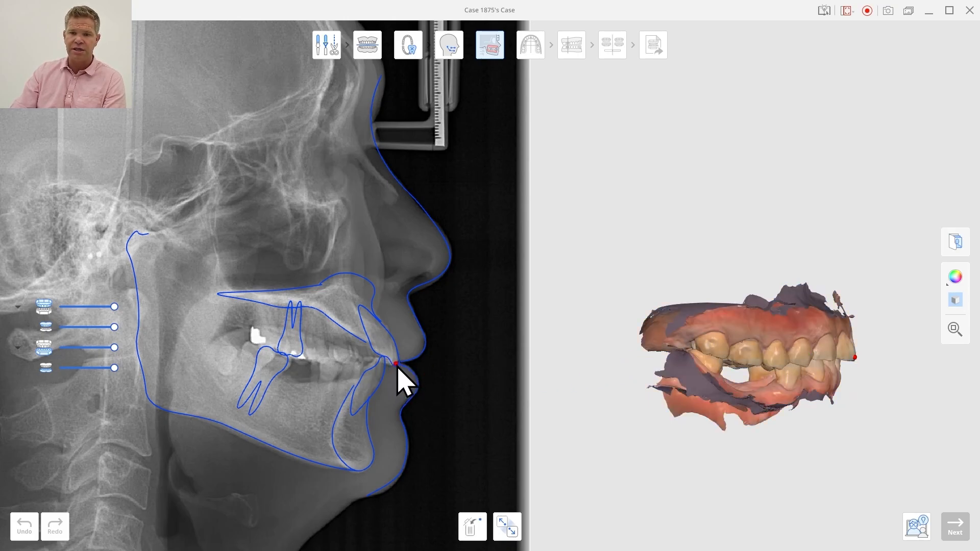
left_click(697, 350)
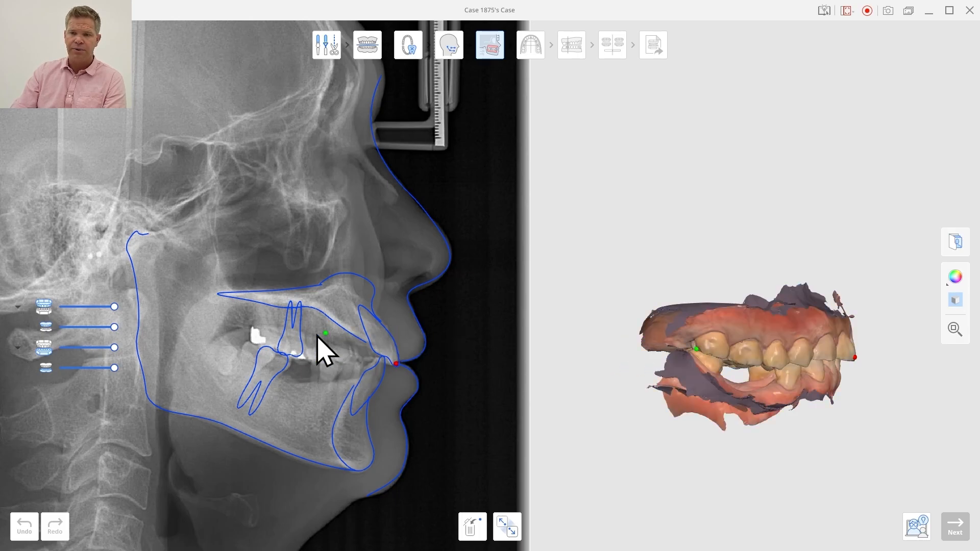
left_click(252, 340)
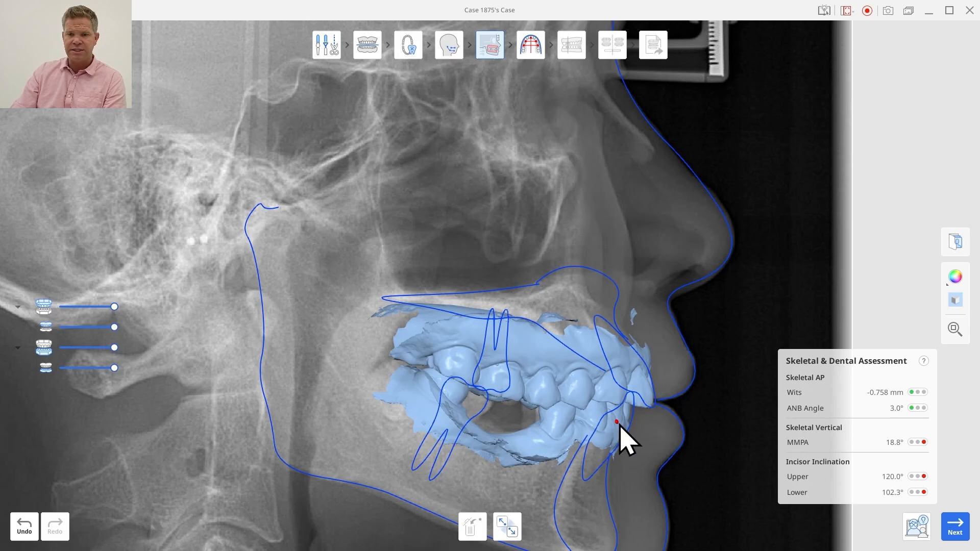
Continue to the arch form stage, choose Non-Extraction Ovoid #1 for the lower arch, and tilt its curve slightly to fit the teeth
left_click(955, 526)
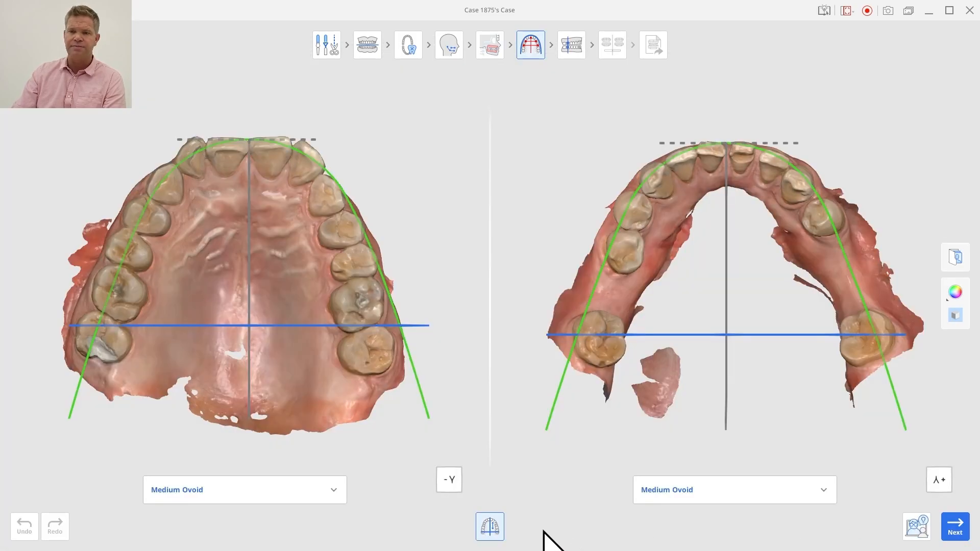
left_click(783, 492)
left_click(706, 482)
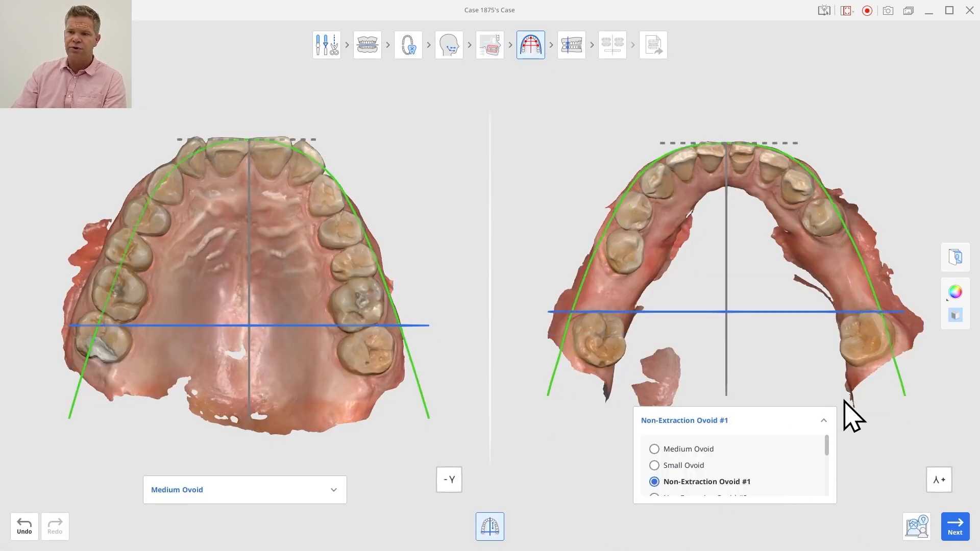
left_click_drag(902, 383, 909, 383)
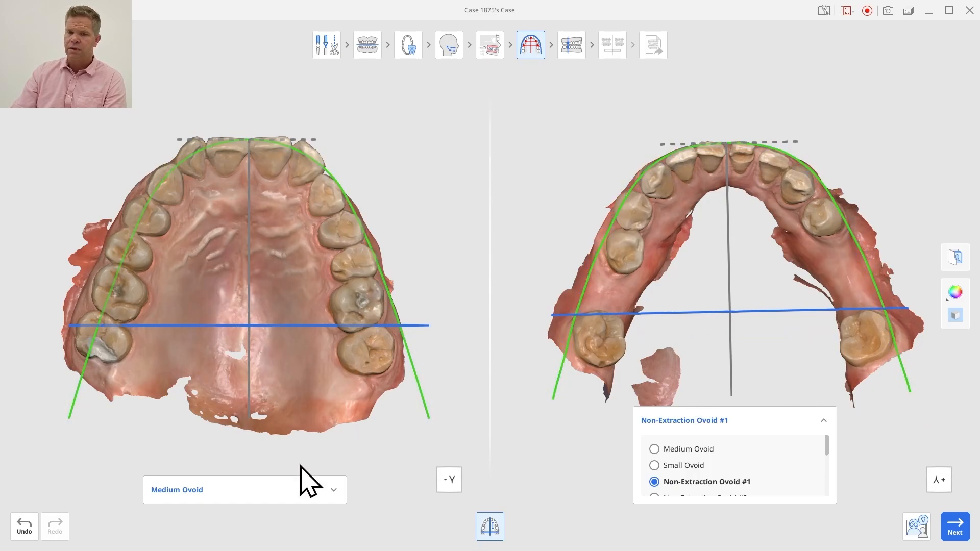
Choose Non-Extraction Ovoid #1 for the upper arch and rotate its curve to follow the teeth on both sides
left_click(286, 490)
left_click(250, 481)
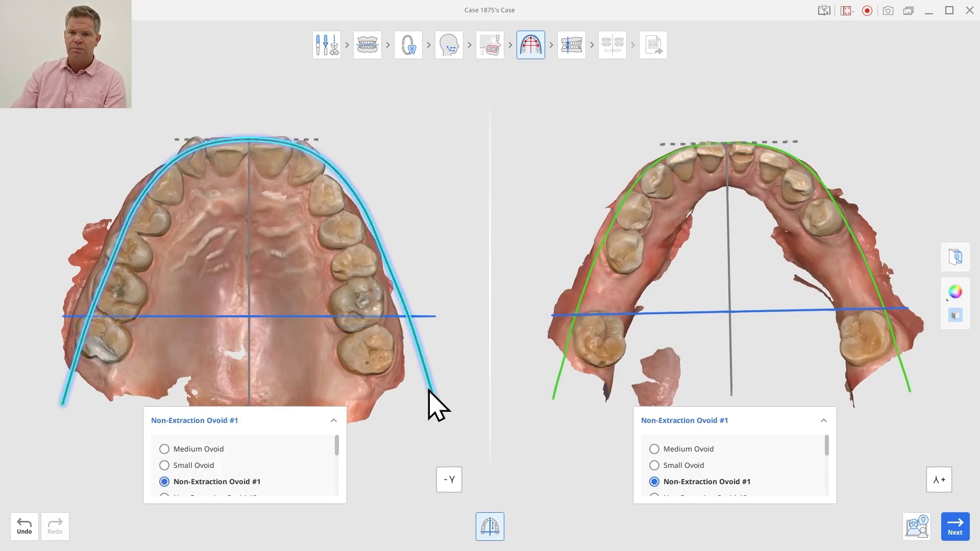
left_click_drag(429, 391, 415, 416)
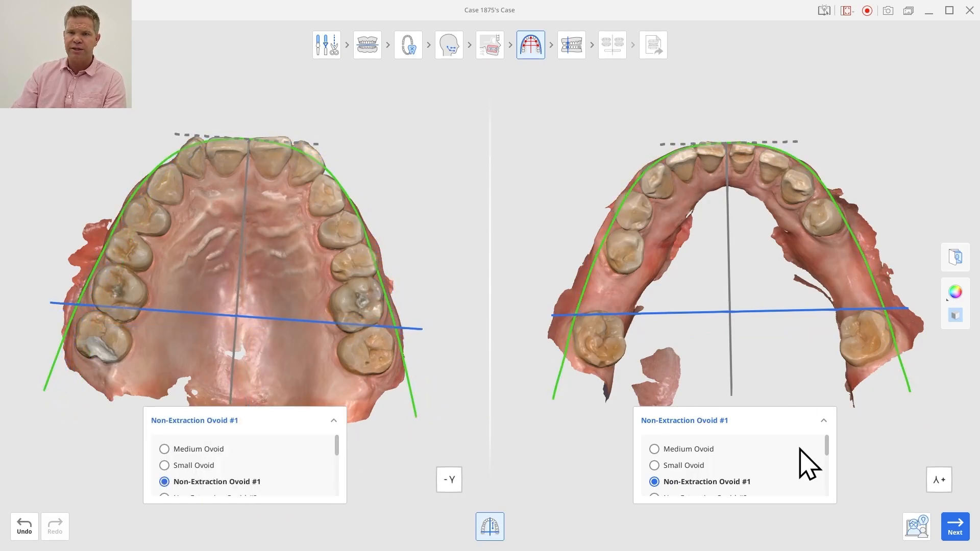
Adjust the right-side canine reference points for a Class I bite classification and continue to the treatment simulation
left_click(955, 528)
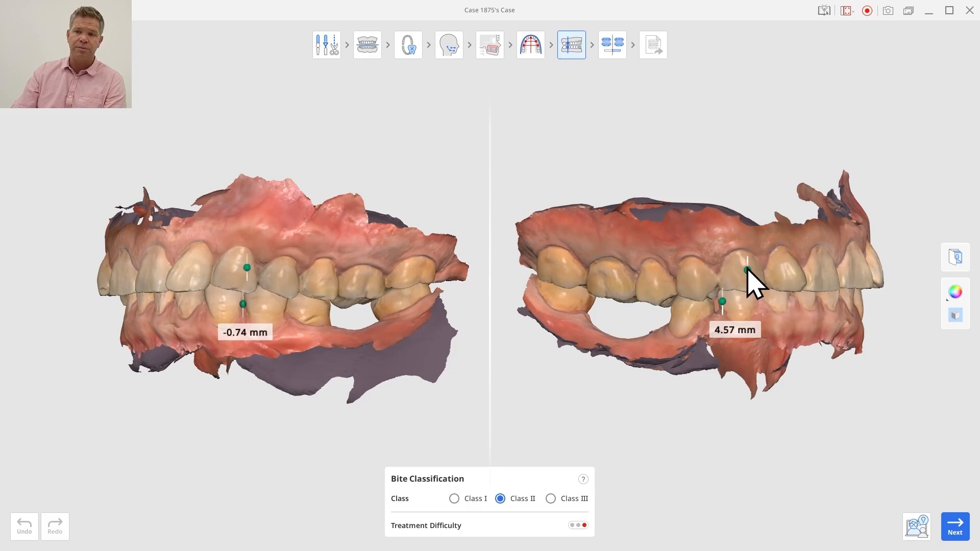
left_click_drag(746, 270, 747, 275)
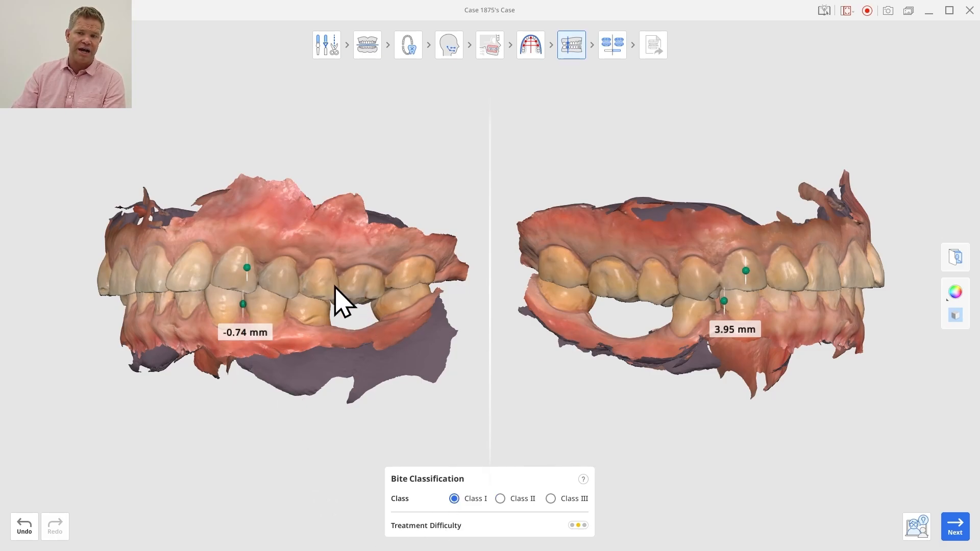
left_click(954, 526)
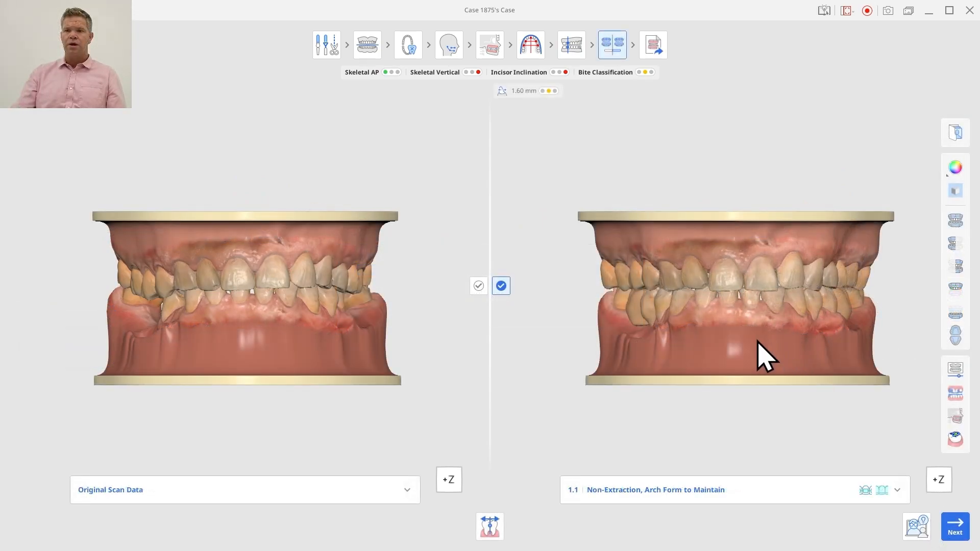
Compare the original and simulated models from the patient's right side and scrub through the tooth movement animation
right_click_drag(745, 357, 638, 380)
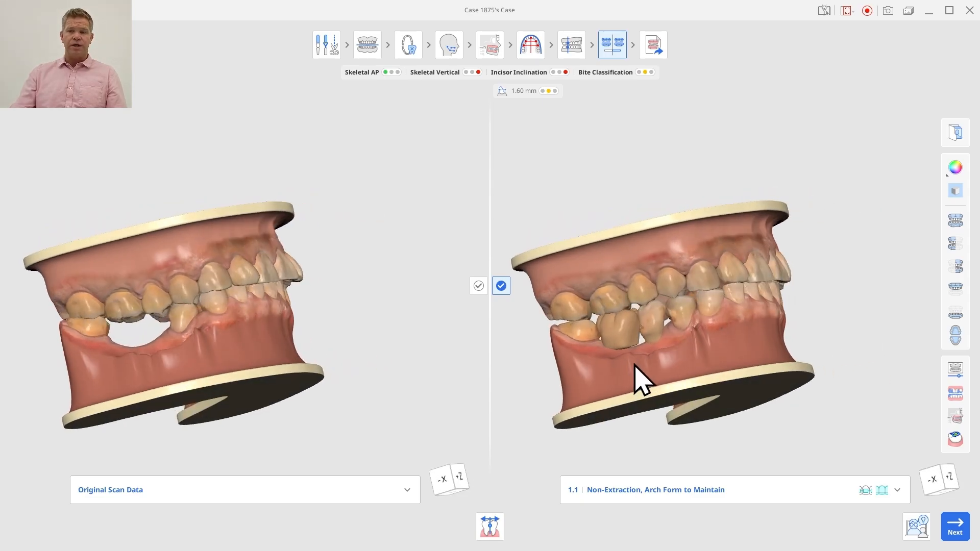
left_click(954, 372)
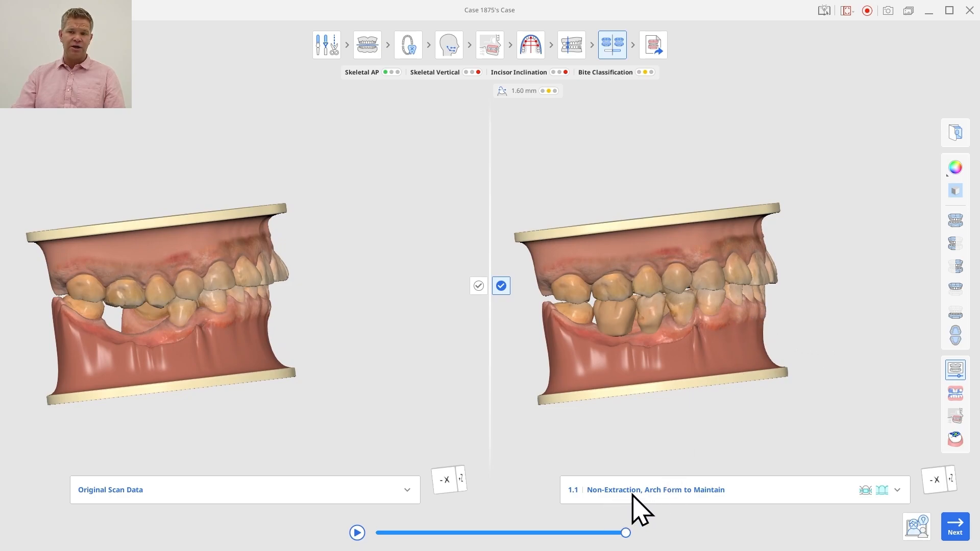
left_click_drag(626, 532, 656, 522)
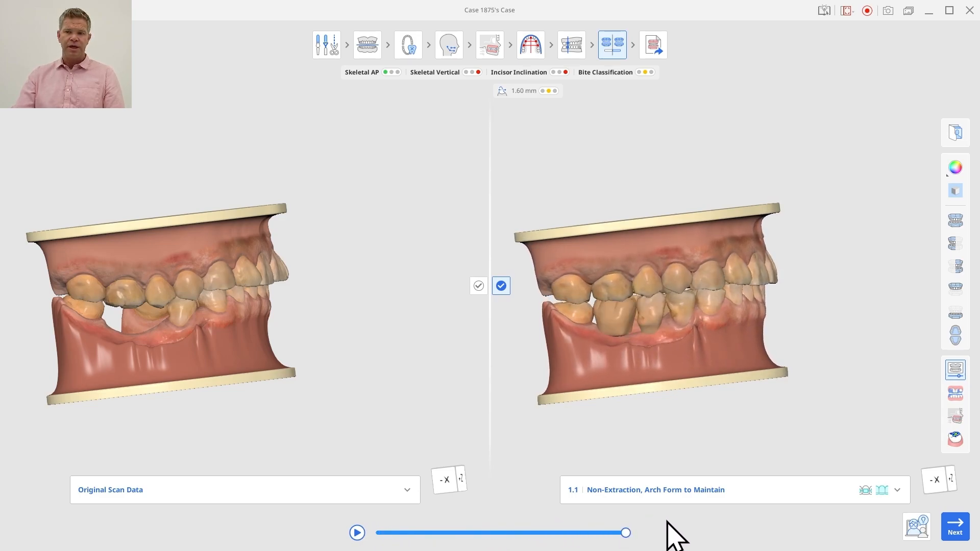
Isolate the lower arch, turn it to an occlusal view, and scrub through its simulated tooth movement
left_click(955, 313)
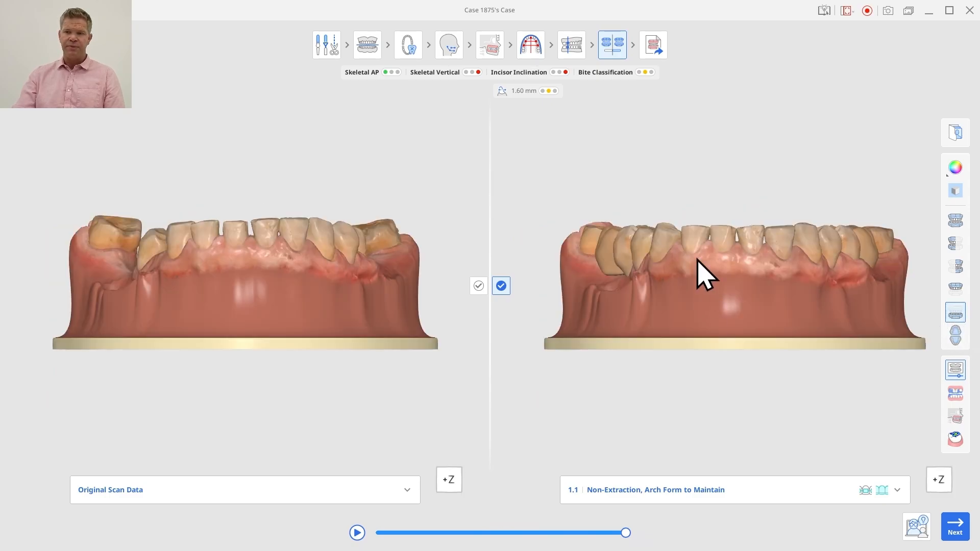
mouse_move(697, 259)
middle_mouse_down()
mouse_move(697, 319)
mouse_move(709, 245)
middle_mouse_up()
right_click_drag(720, 247, 747, 449)
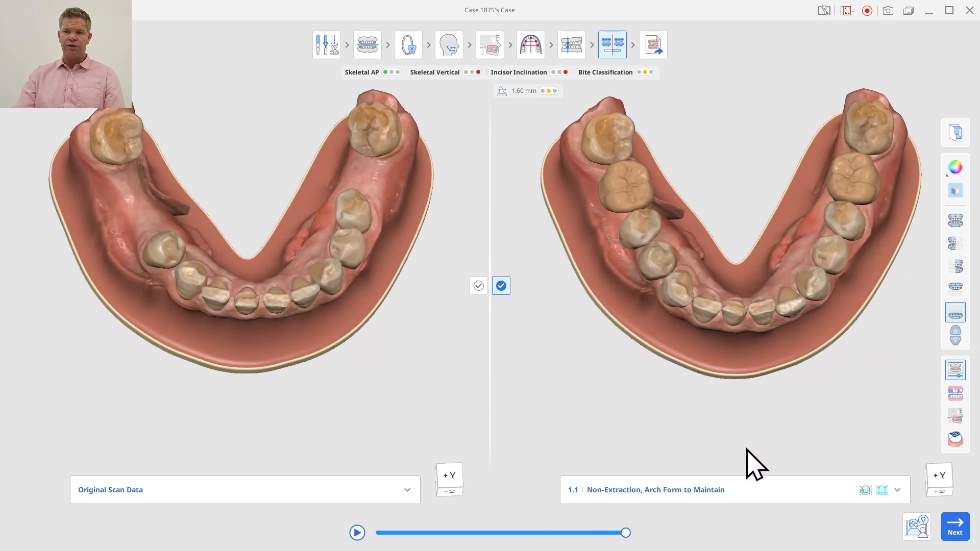
mouse_move(748, 291)
right_mouse_down()
mouse_move(748, 324)
mouse_move(742, 291)
right_mouse_up()
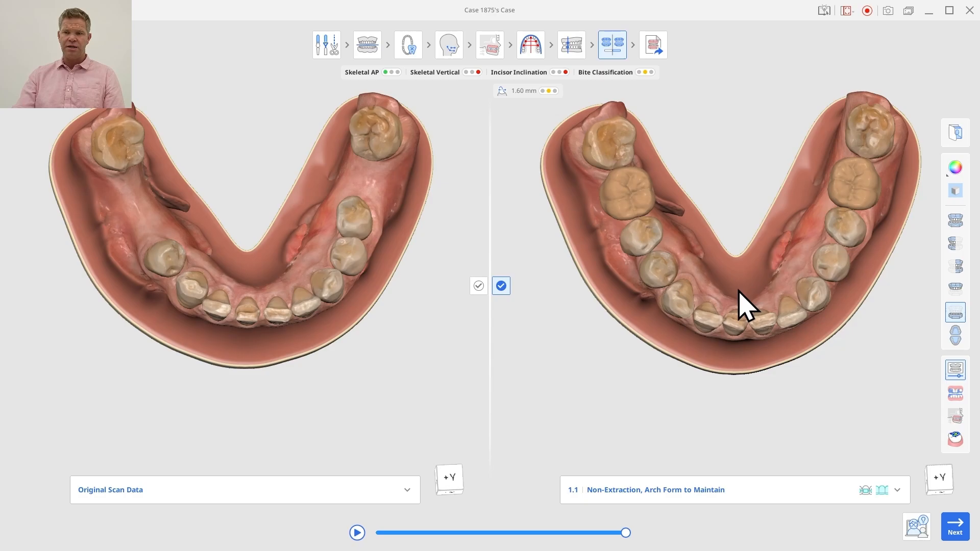
middle_click_drag(739, 291, 744, 327)
left_click_drag(630, 531, 680, 529)
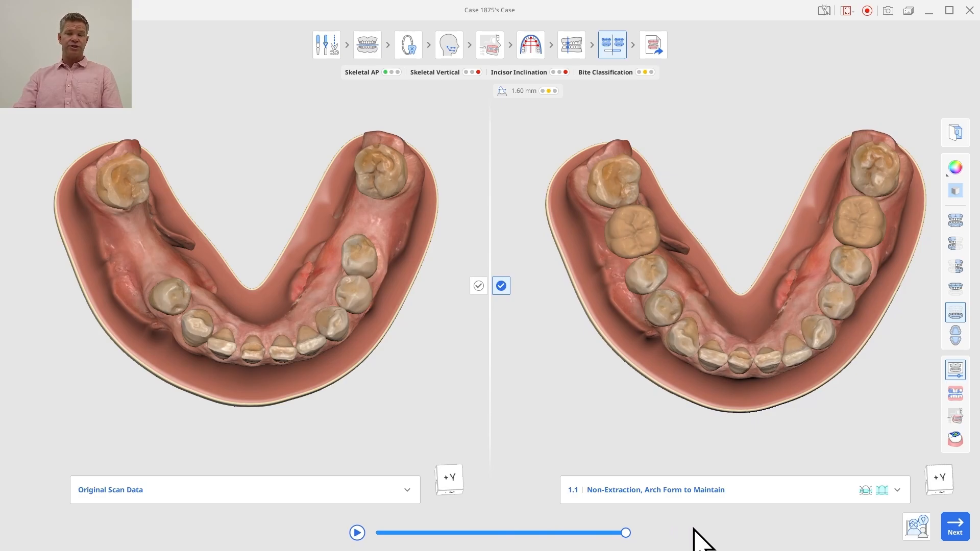
Check the simulated bite from the right side, then examine the lower arch movement again from the occlusal view
left_click(954, 244)
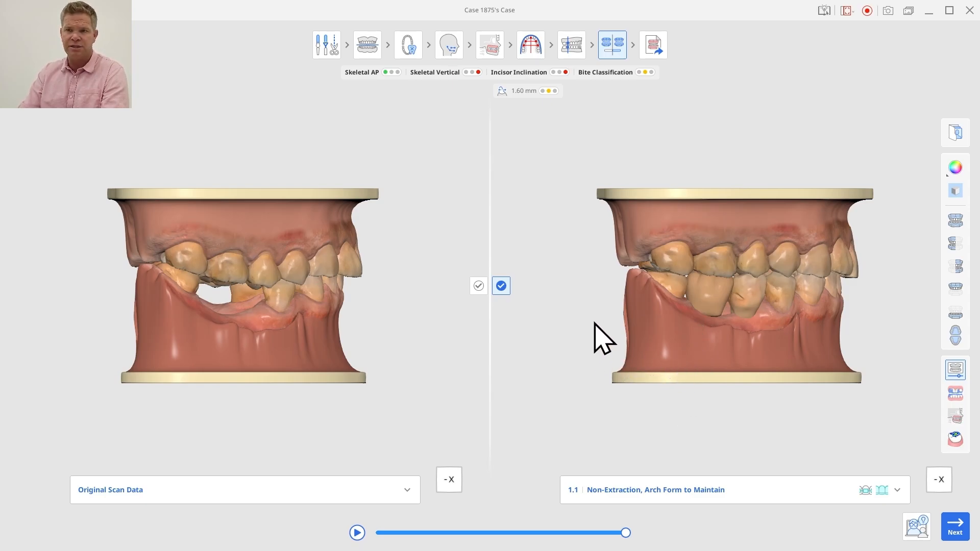
left_click(955, 315)
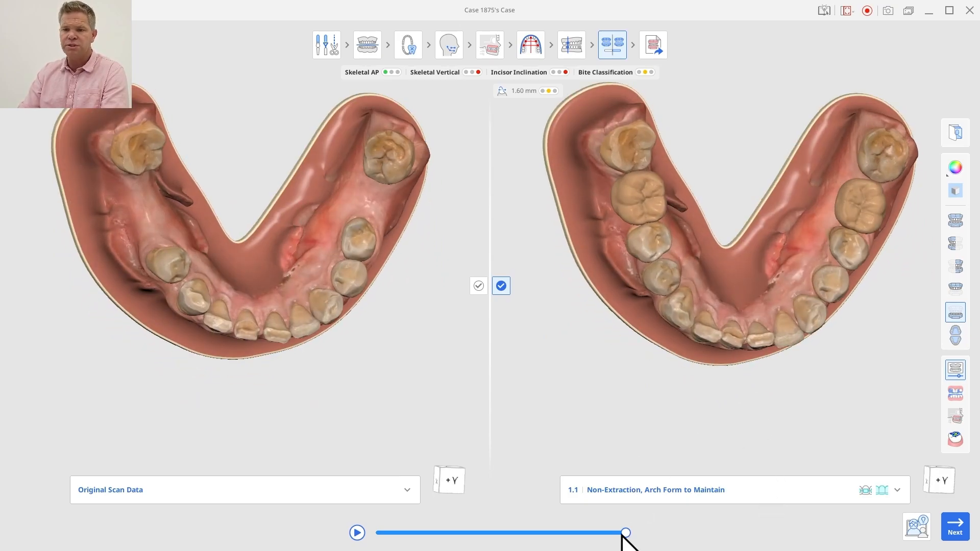
left_click_drag(623, 533, 689, 526)
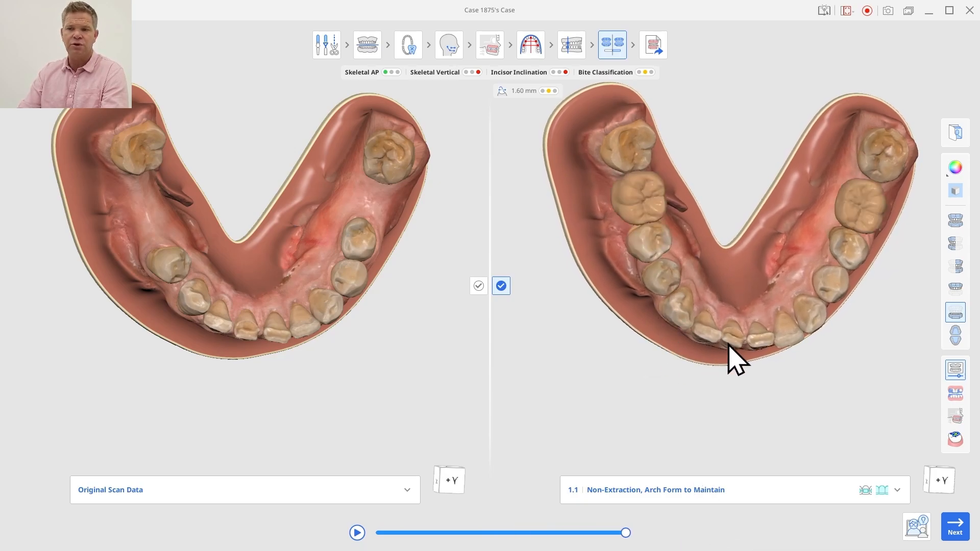
right_click_drag(770, 306, 718, 316)
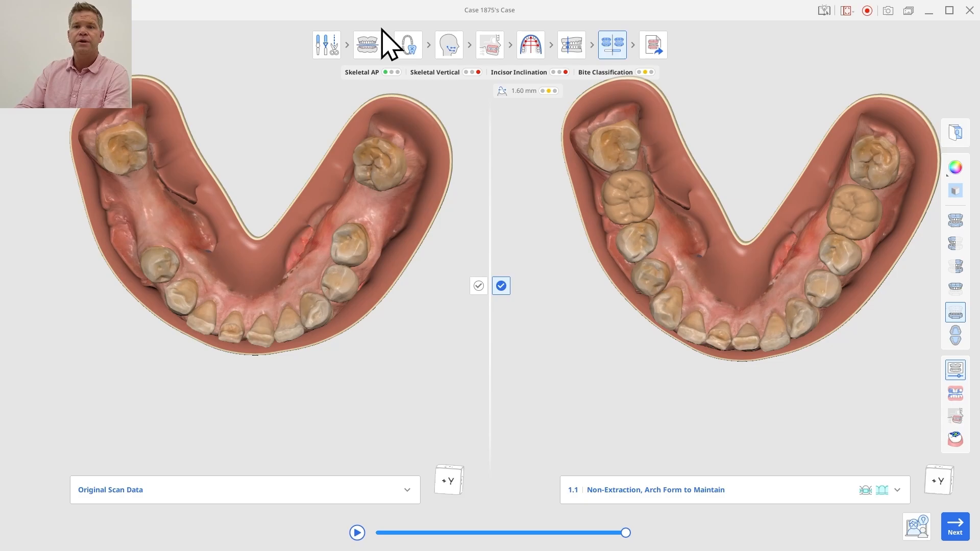
Return to the tooth information stage and renumber lower right tooth 44 as 45
left_click(408, 54)
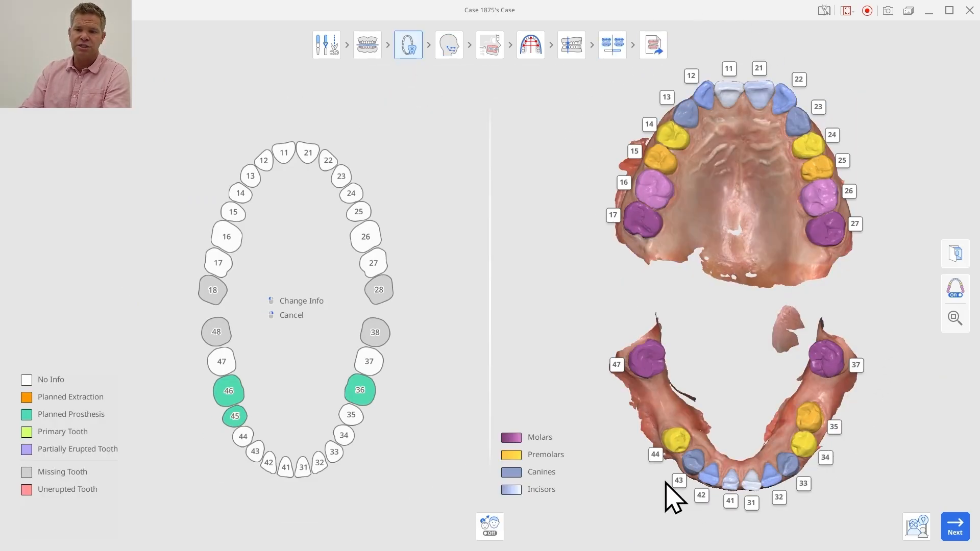
right_click_drag(668, 487, 785, 332)
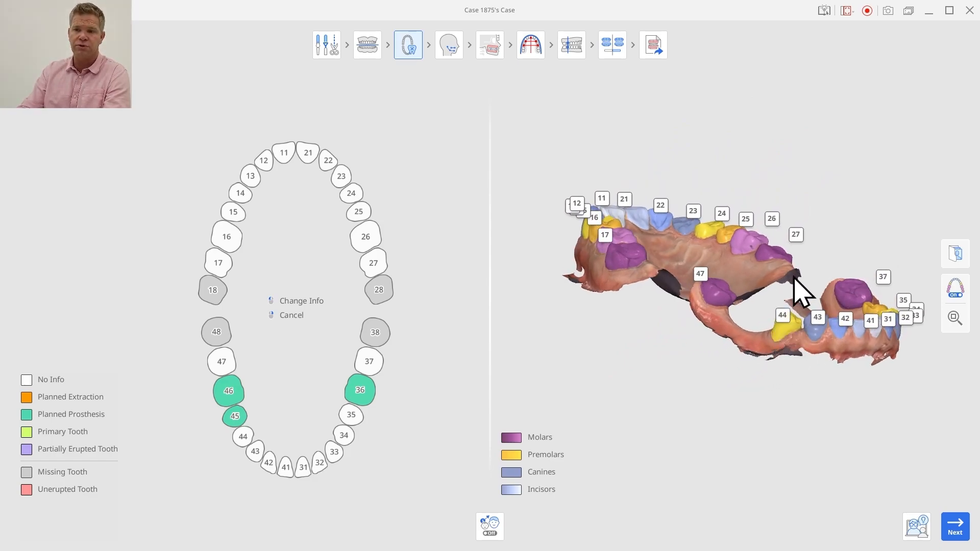
left_click(783, 316)
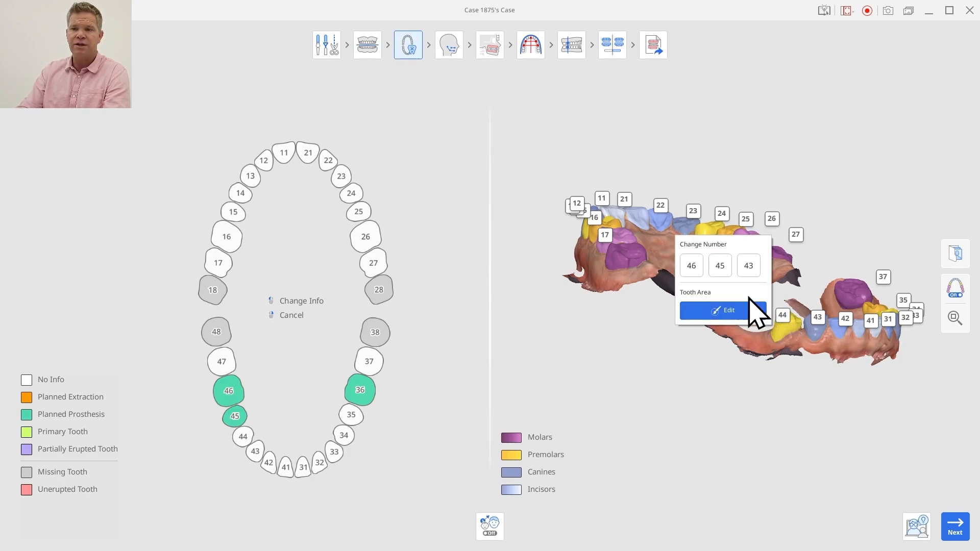
left_click(721, 266)
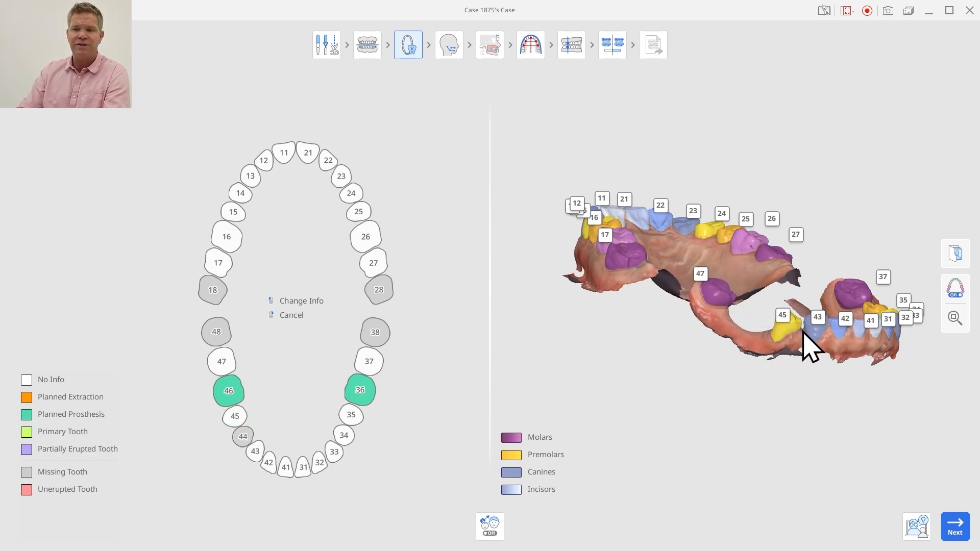
Mark missing tooth 44 as a planned prosthesis and return to the treatment simulation
right_click_drag(802, 332, 664, 455)
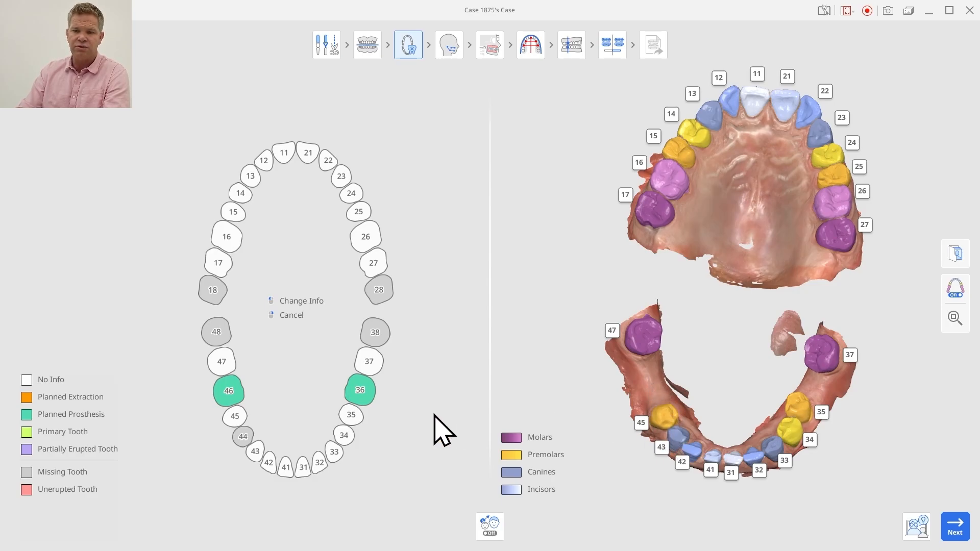
right_click(246, 440)
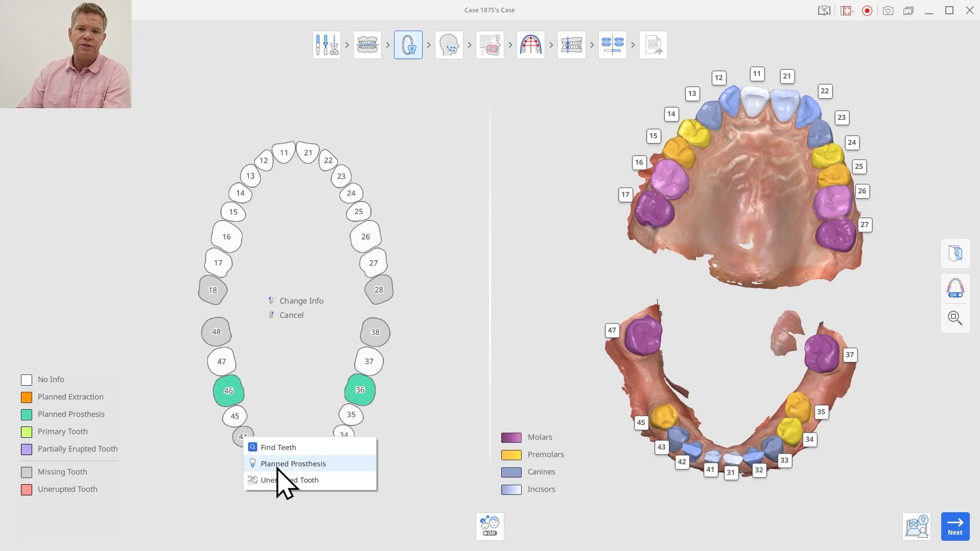
left_click(278, 465)
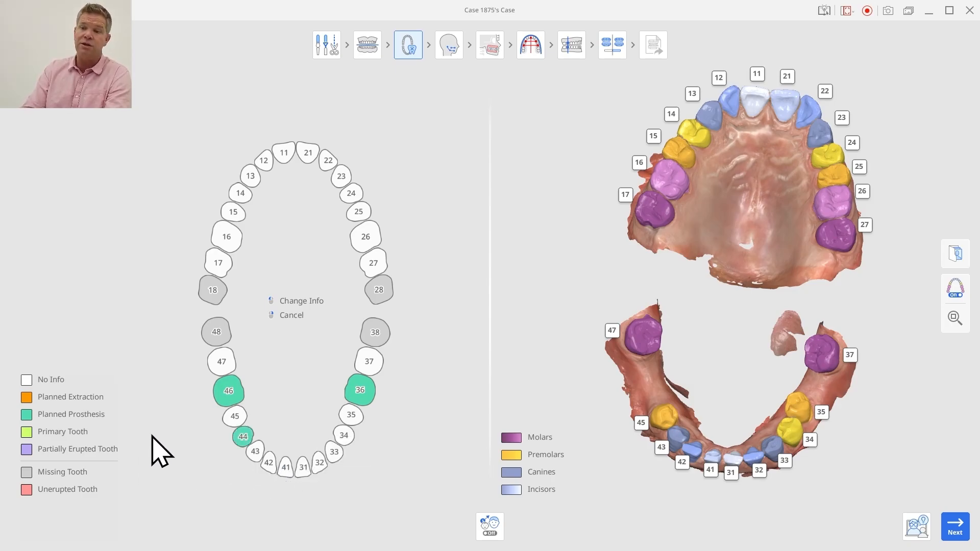
left_click(613, 46)
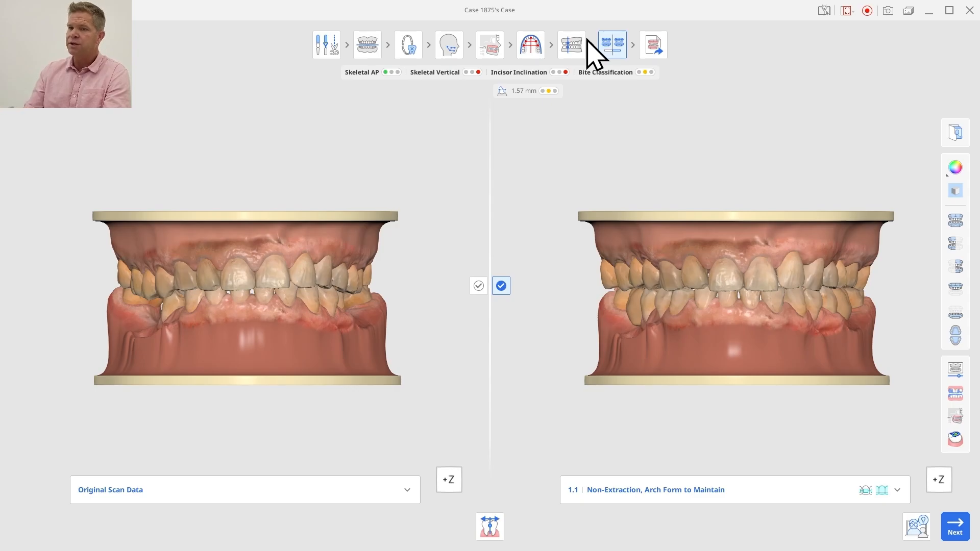
View the revised lower arch simulation occlusally and rewind its tooth movement animation to the start
left_click(955, 314)
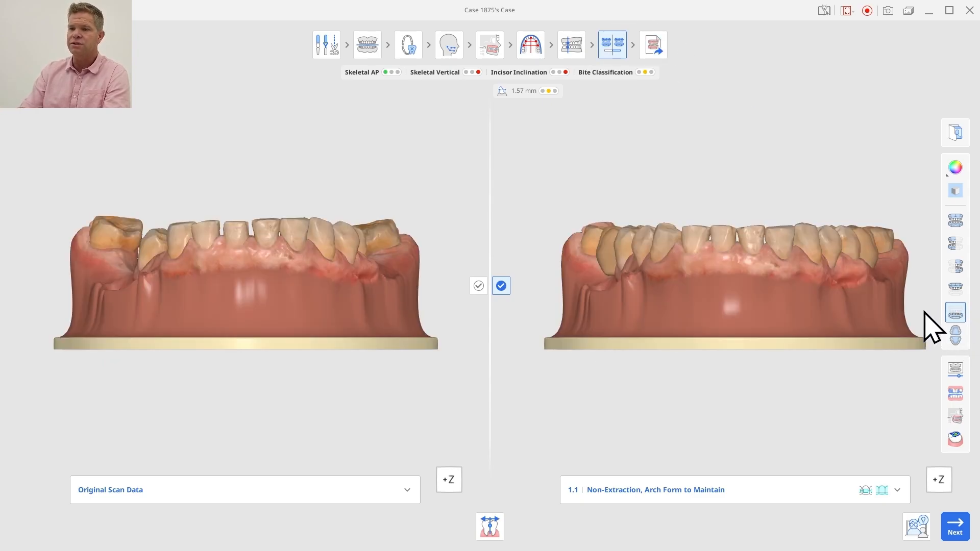
right_click_drag(817, 296, 770, 360)
right_click_drag(734, 273, 719, 400)
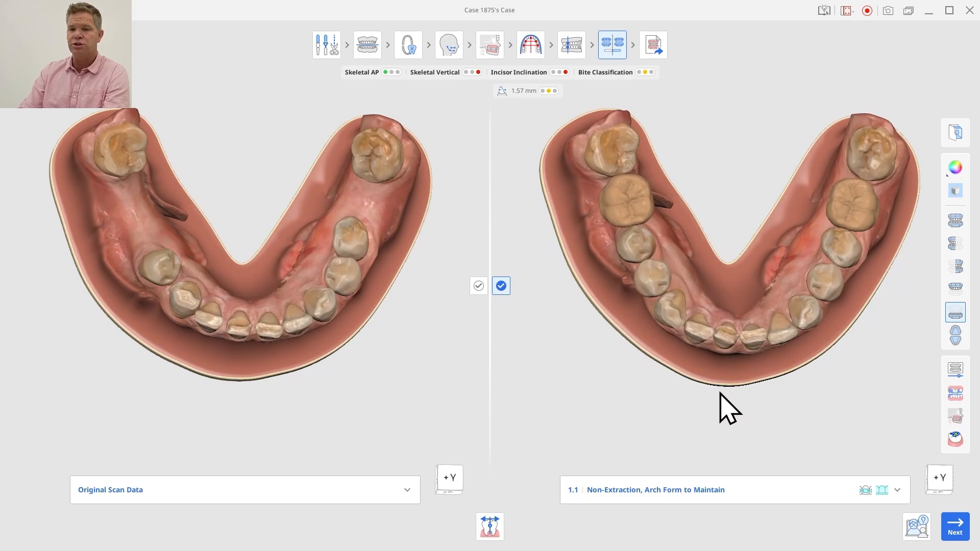
left_click(959, 370)
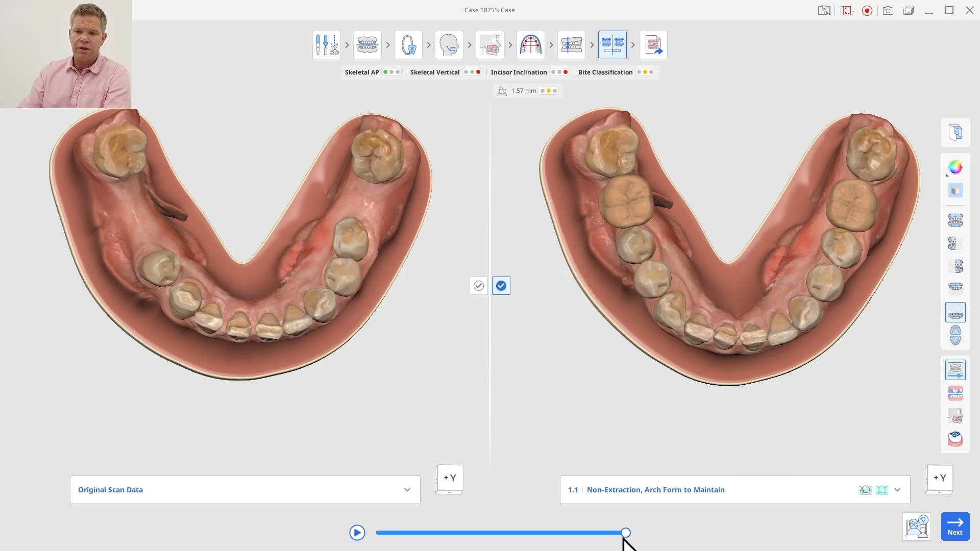
left_click_drag(624, 533, 357, 535)
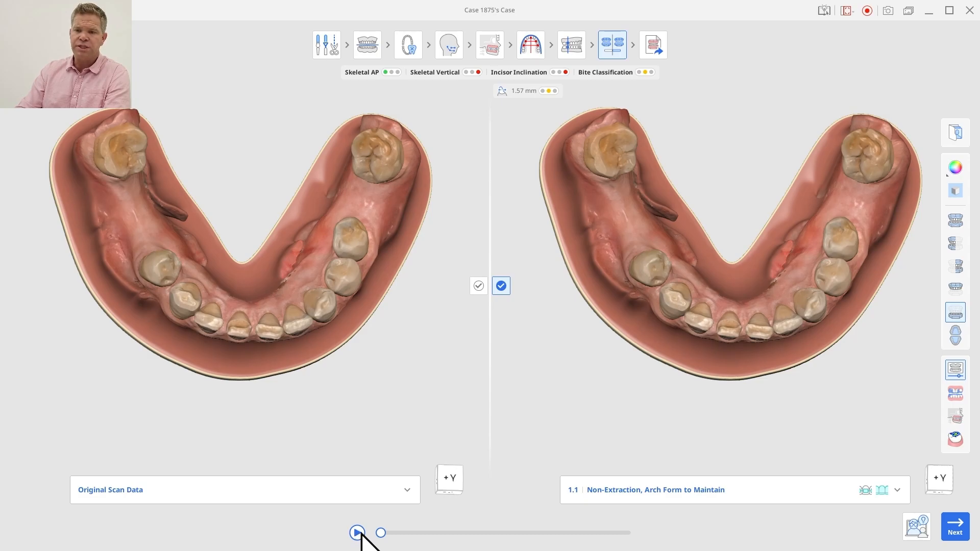
Scrub the lower arch movement animation to its final stage and inspect the planned prostheses from an oblique angle
left_click_drag(377, 538, 438, 521)
left_click_drag(460, 524, 655, 543)
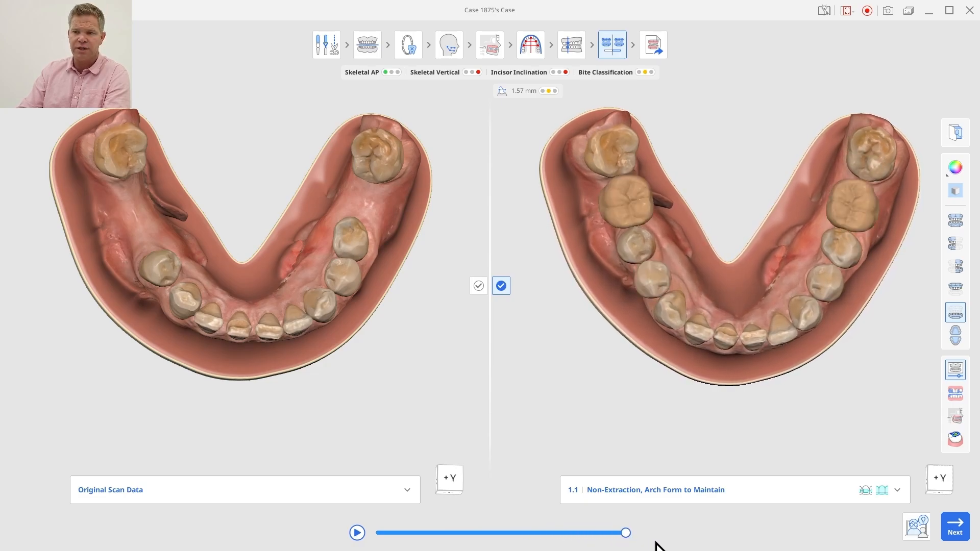
right_click_drag(725, 346, 616, 285)
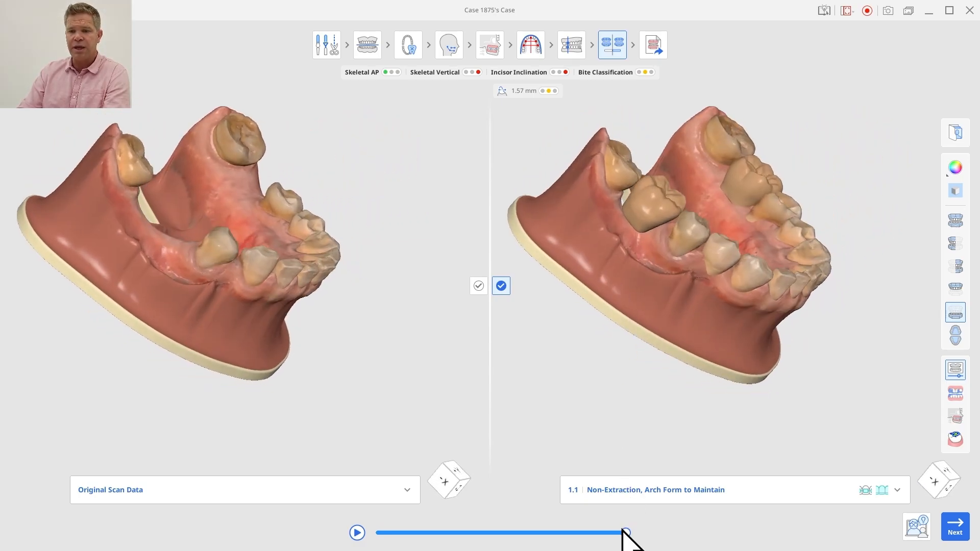
Rewind the animation slightly to hide the prostheses, and examine the lower arch spaces from the side and occlusally
left_click_drag(625, 533, 622, 533)
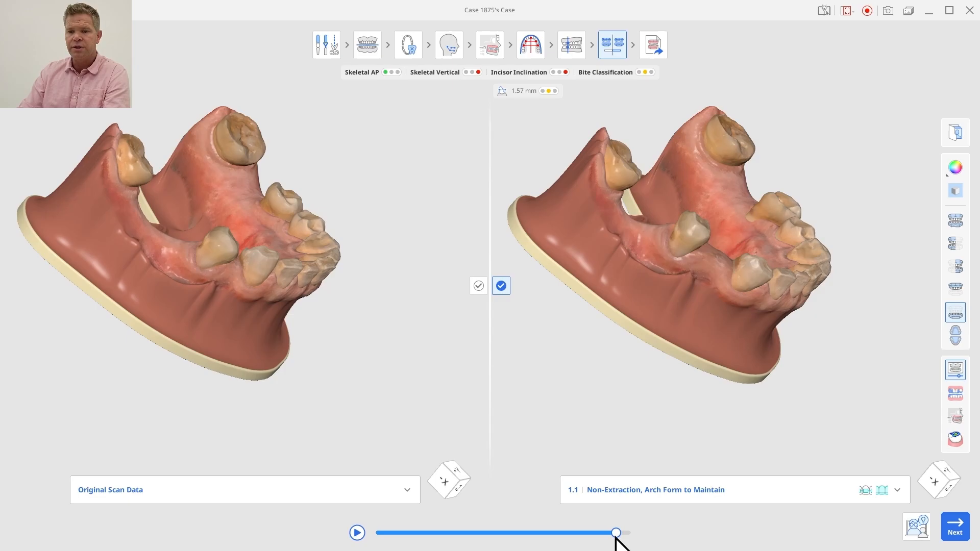
right_click_drag(658, 267, 802, 284)
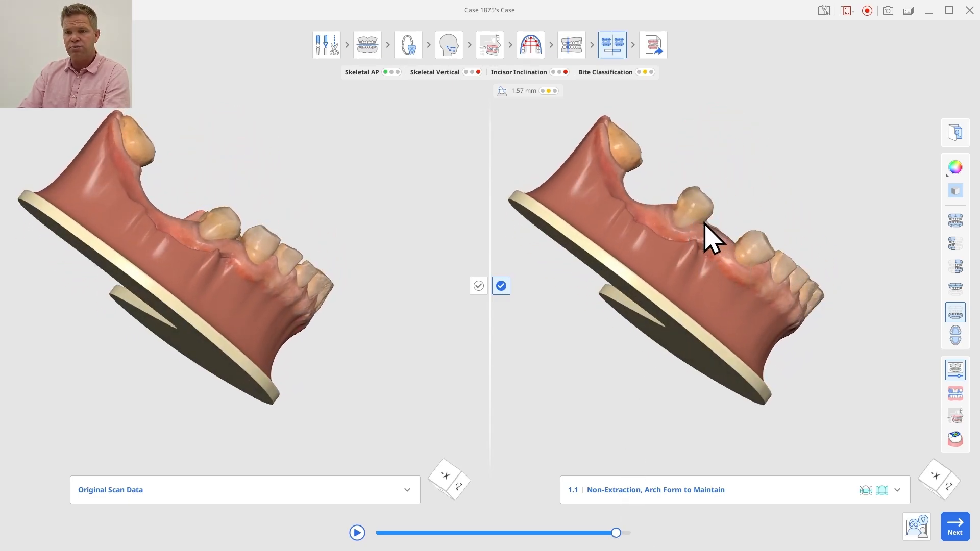
right_click_drag(721, 251, 623, 328)
right_click_drag(837, 273, 724, 332)
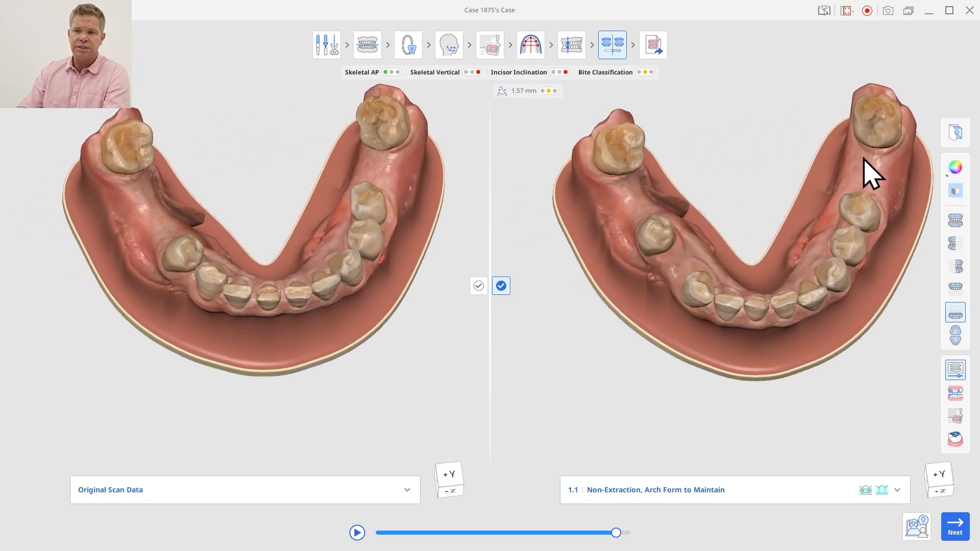
right_click_drag(663, 292, 683, 246)
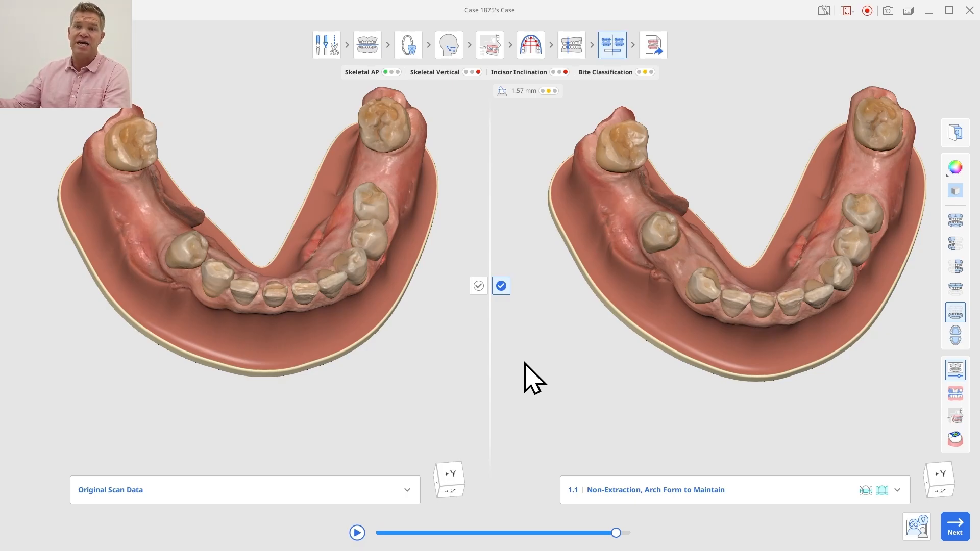
Show both arches from the front and advance the tooth movement animation to its end to check the simulated bite
left_click(954, 221)
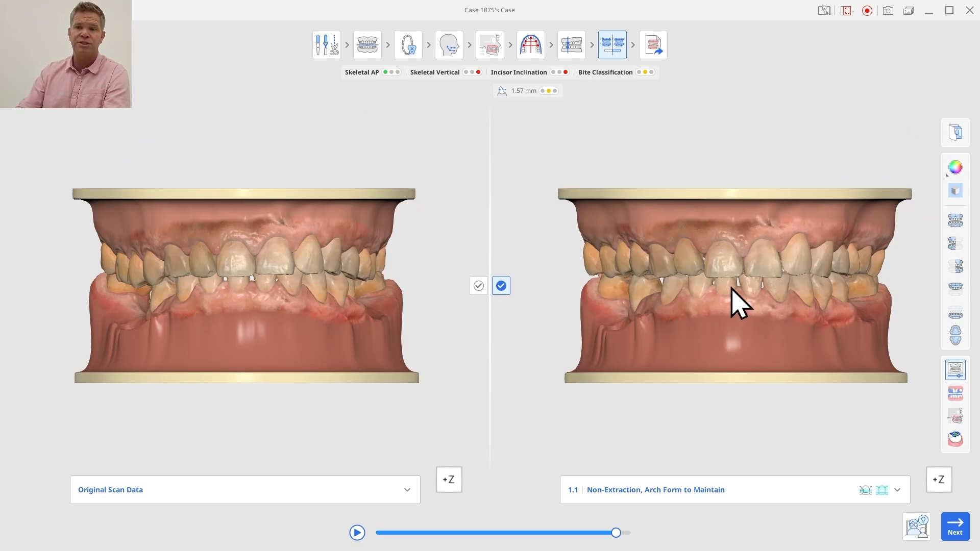
left_click_drag(616, 532, 657, 535)
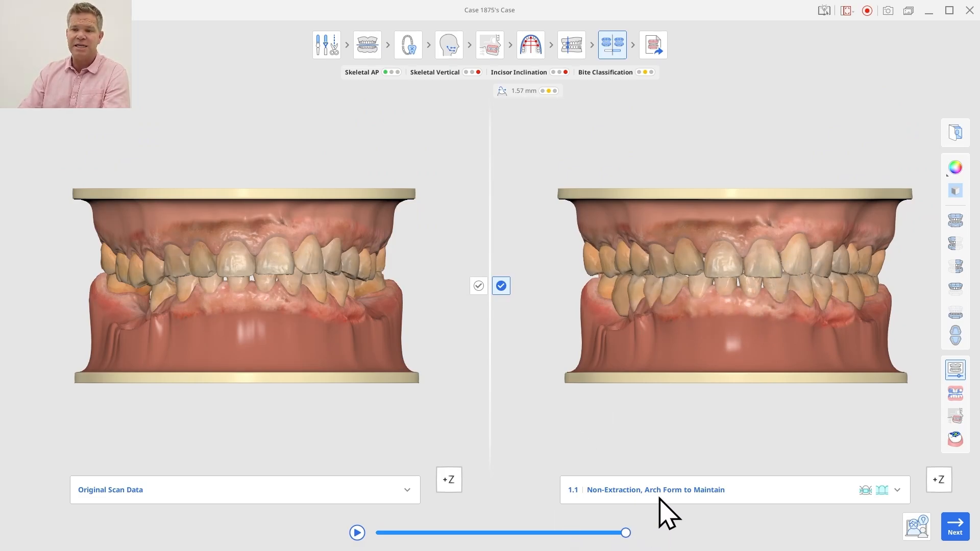
mouse_move(707, 357)
right_mouse_down()
mouse_move(815, 193)
mouse_move(815, 246)
mouse_move(728, 364)
mouse_move(689, 351)
right_mouse_up()
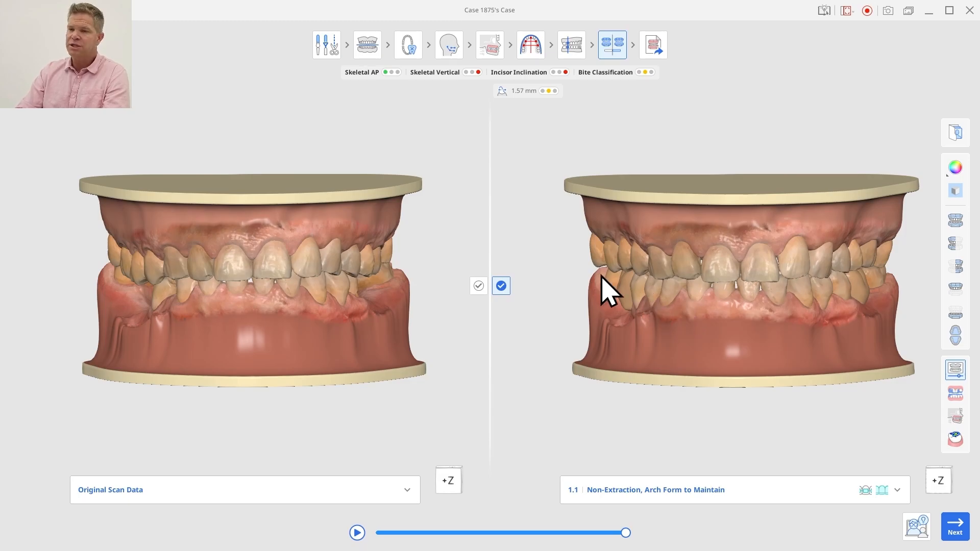
Return to the tooth information stage and mark lower incisors 42, 41, 31 and 32 as planned prostheses
left_click(414, 52)
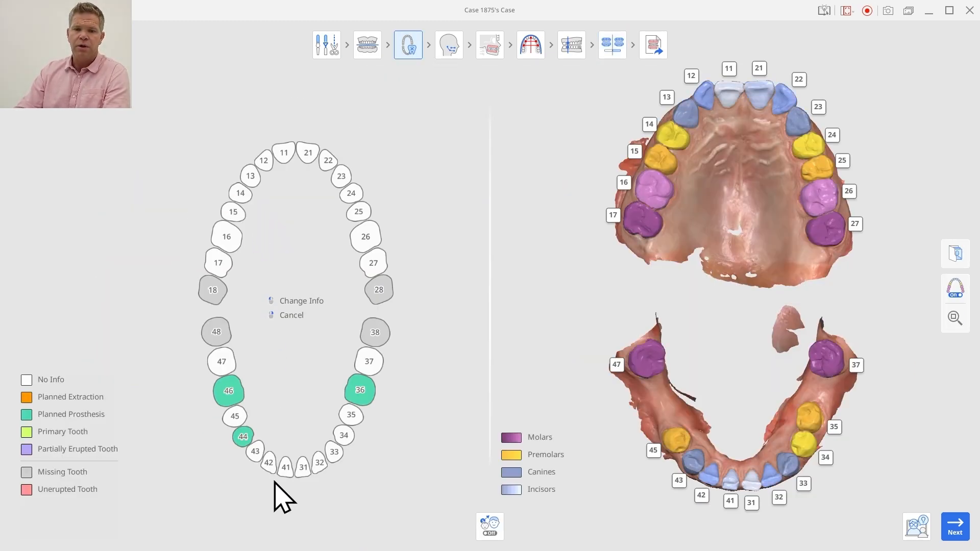
left_click(268, 469)
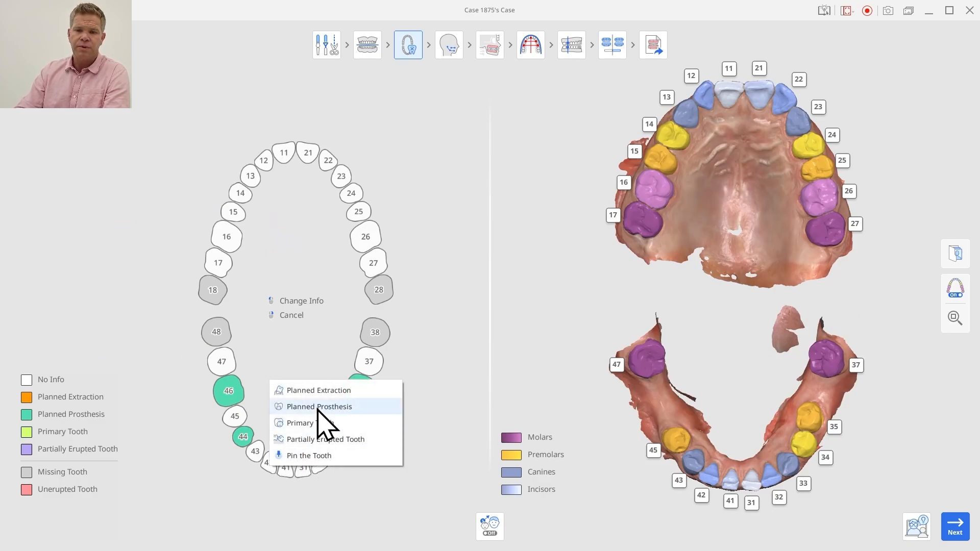
left_click(316, 405)
left_click(289, 467)
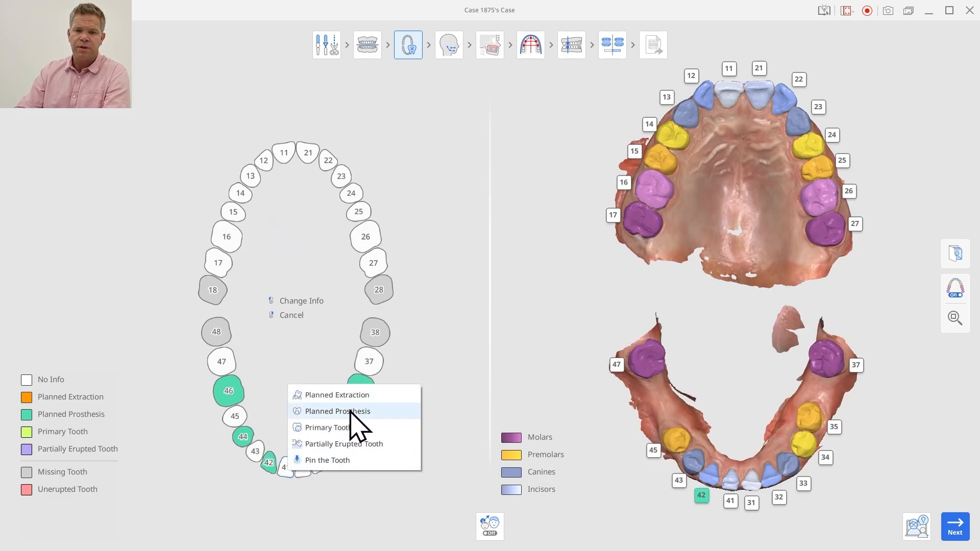
left_click(350, 410)
left_click(300, 466)
left_click(345, 404)
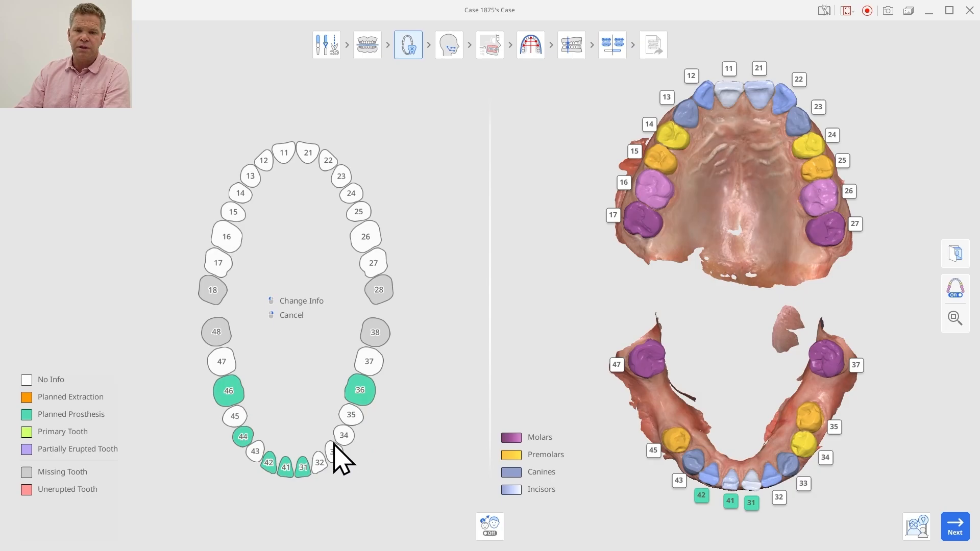
left_click(319, 464)
left_click(378, 406)
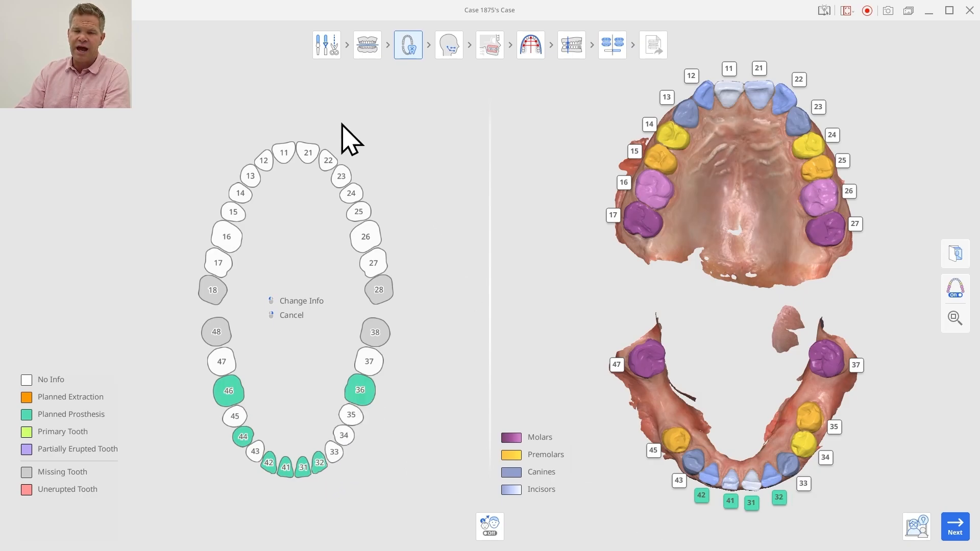
Mark upper incisors 12, 11, 21 and 22 as planned prostheses
left_click(264, 156)
left_click(293, 181)
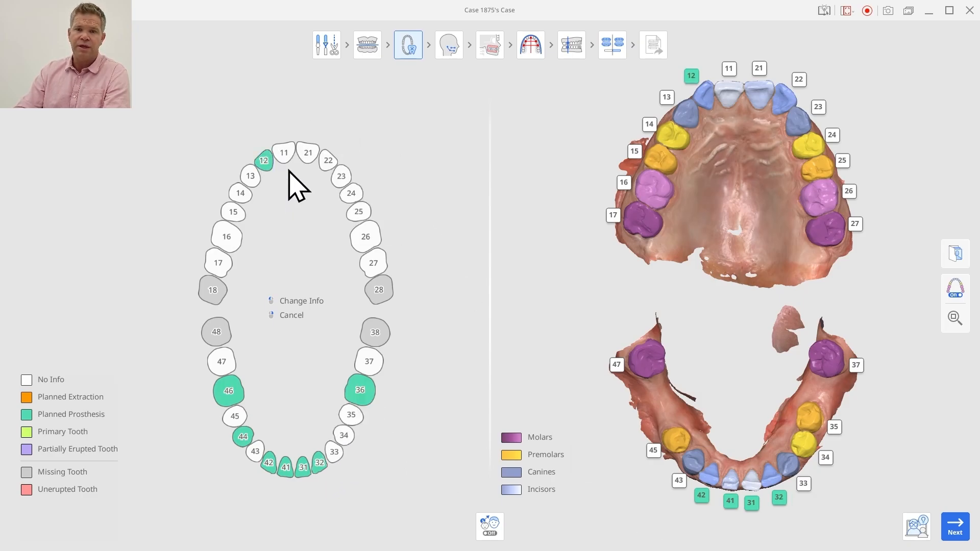
left_click(294, 159)
left_click(317, 181)
left_click(313, 154)
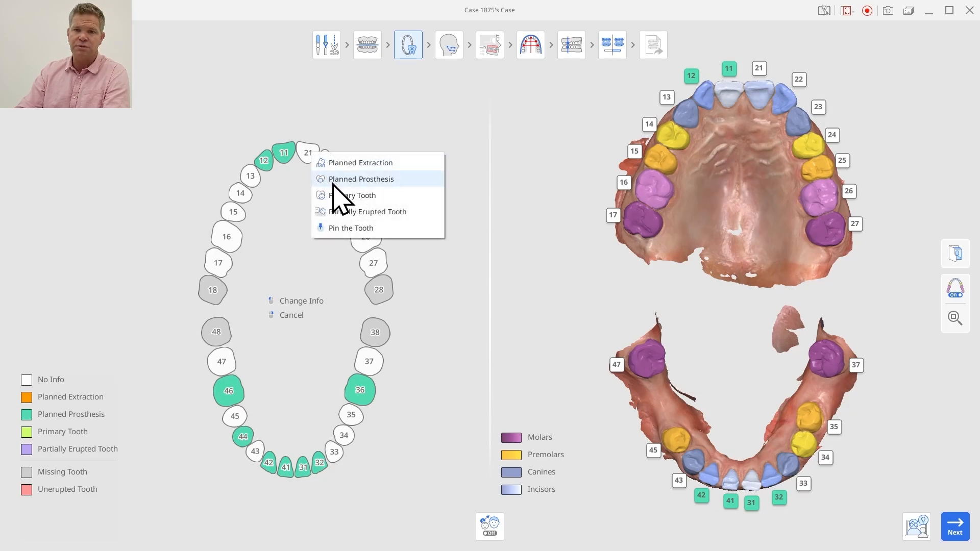
left_click(332, 179)
left_click(335, 166)
left_click(357, 186)
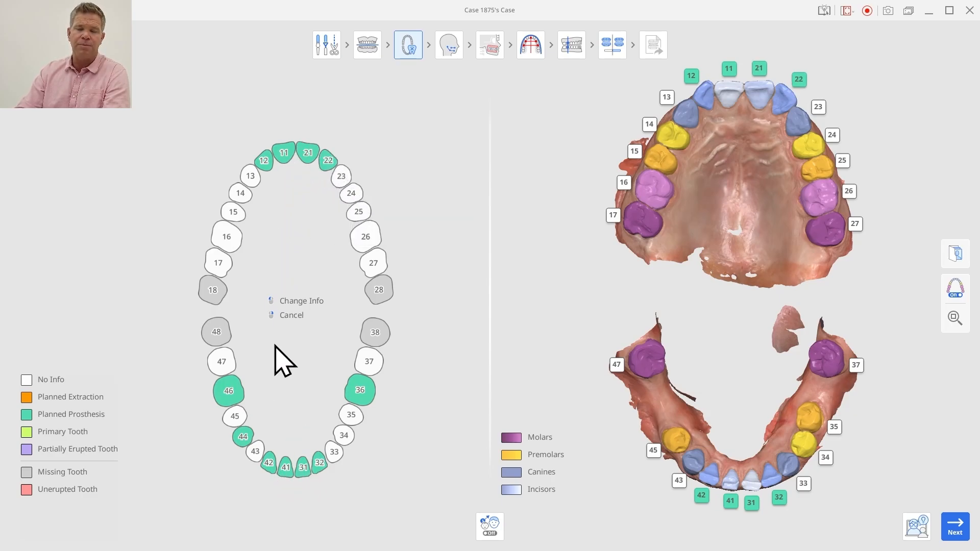
Return to the treatment simulation and compare the incisor prostheses with the original scan from the front and side
left_click(611, 53)
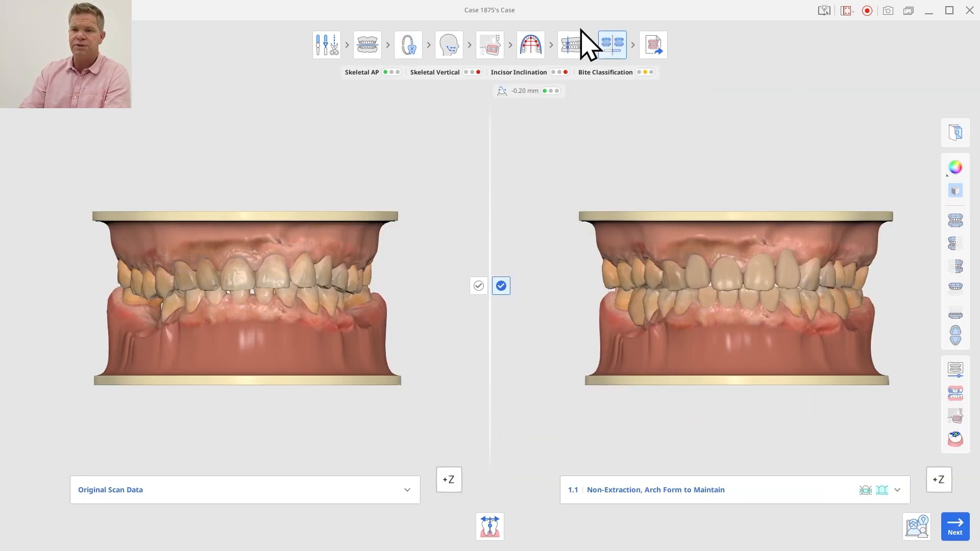
mouse_move(700, 329)
right_mouse_down()
mouse_move(768, 296)
mouse_move(781, 324)
mouse_move(706, 317)
mouse_move(743, 328)
mouse_move(742, 315)
mouse_move(728, 335)
mouse_move(706, 330)
right_mouse_up()
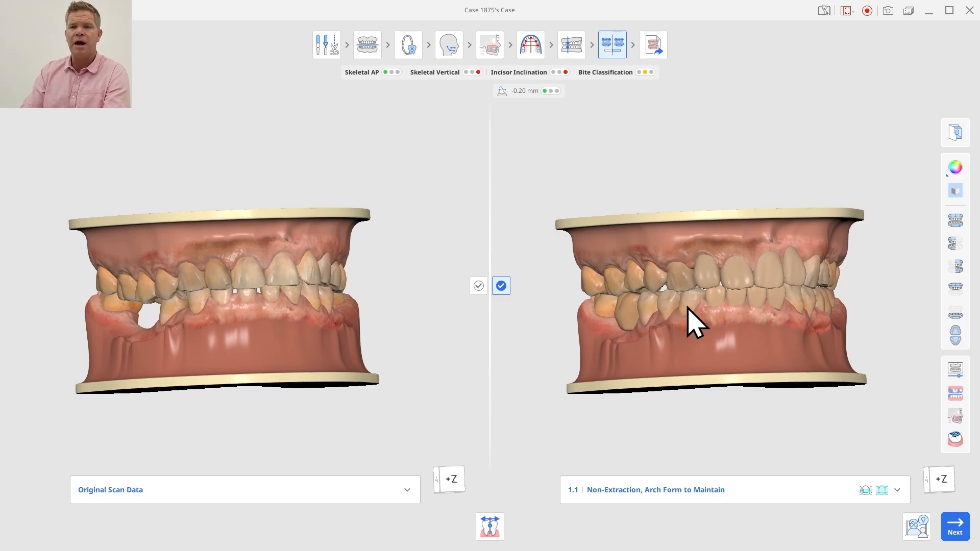
right_click_drag(687, 308, 627, 298)
Go back to the tooth information stage
left_click(415, 49)
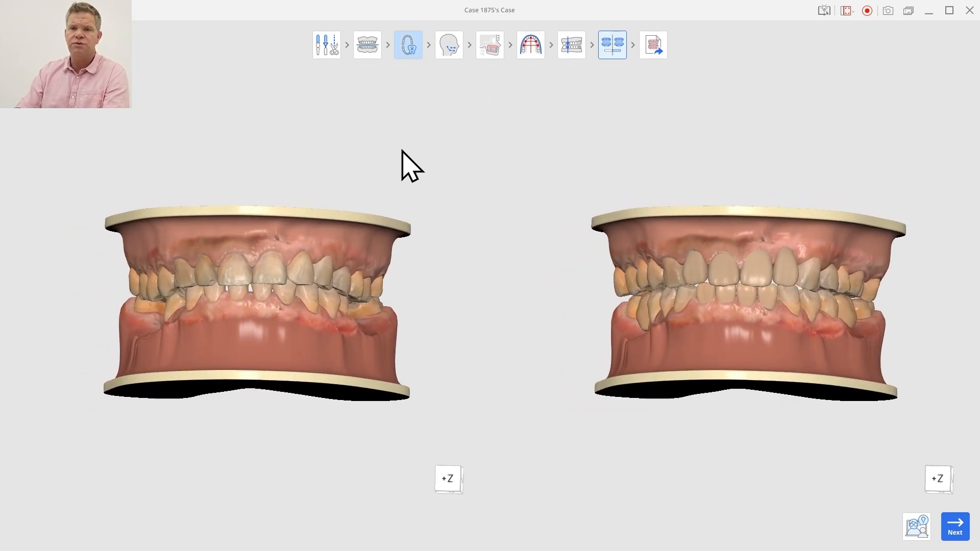